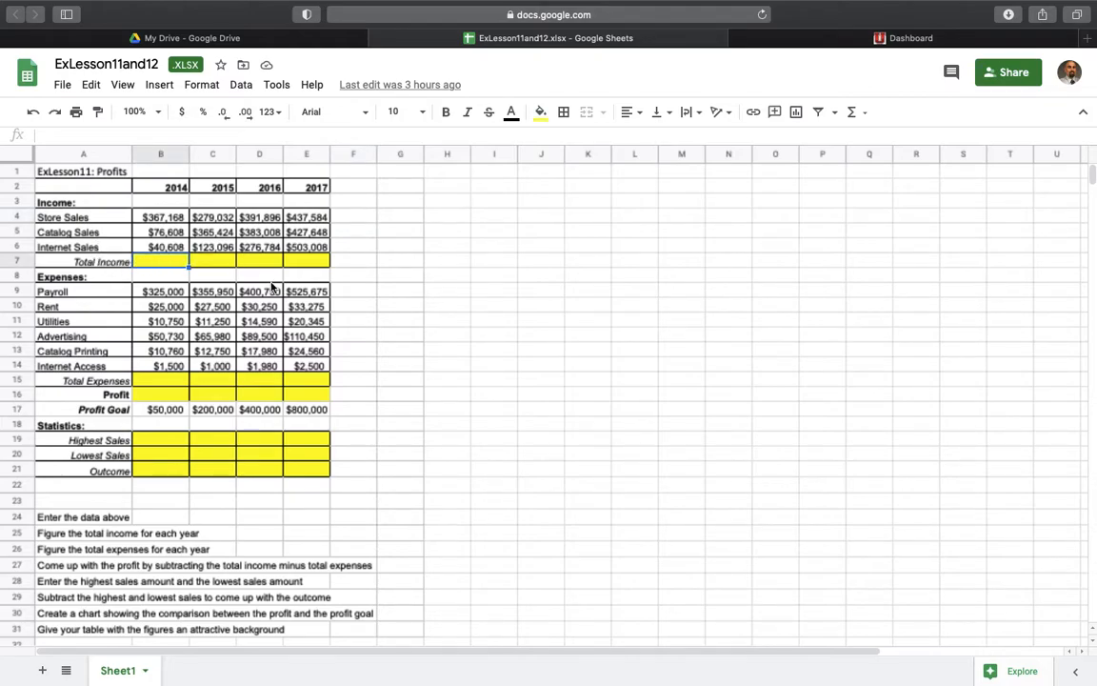
- Set the sheet's zoom level to 150%
{"action": "left_click", "coordinate": [158, 113]}
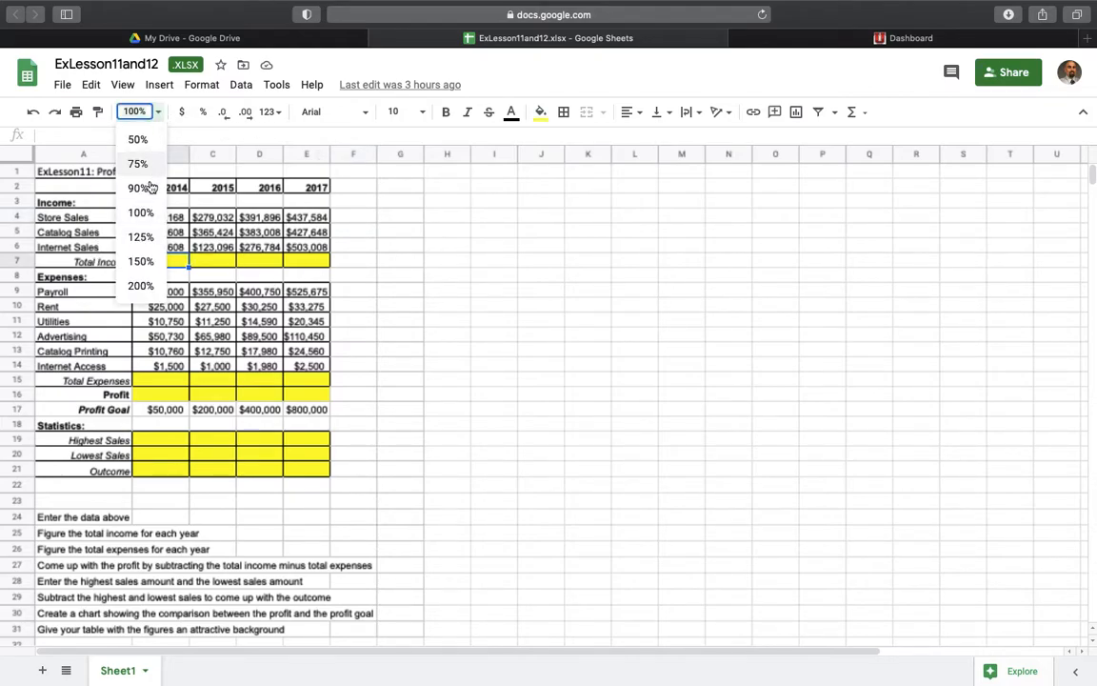
{"action": "left_click", "coordinate": [142, 263]}
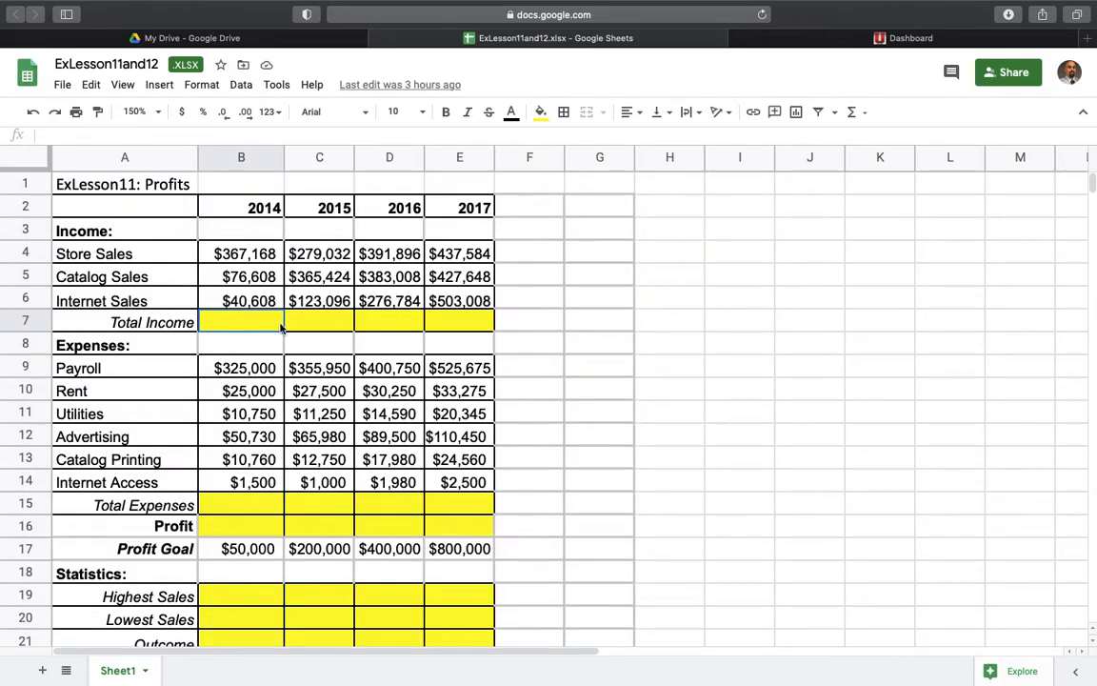
{"action": "left_click", "coordinate": [316, 329]}
{"action": "left_click", "coordinate": [249, 324]}
{"action": "key", "text": "Left"}
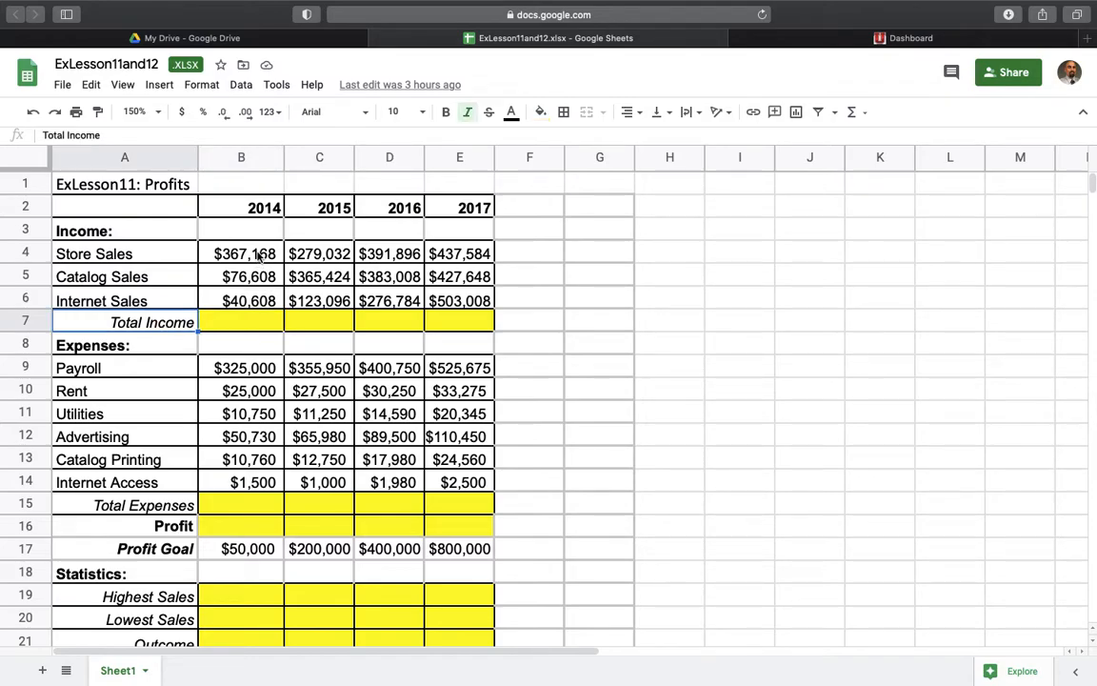
- Total the 2014 income values in B4:B6 with the SUM function in cell B7
{"action": "left_click_drag", "start_coordinate": [259, 255], "coordinate": [259, 303]}
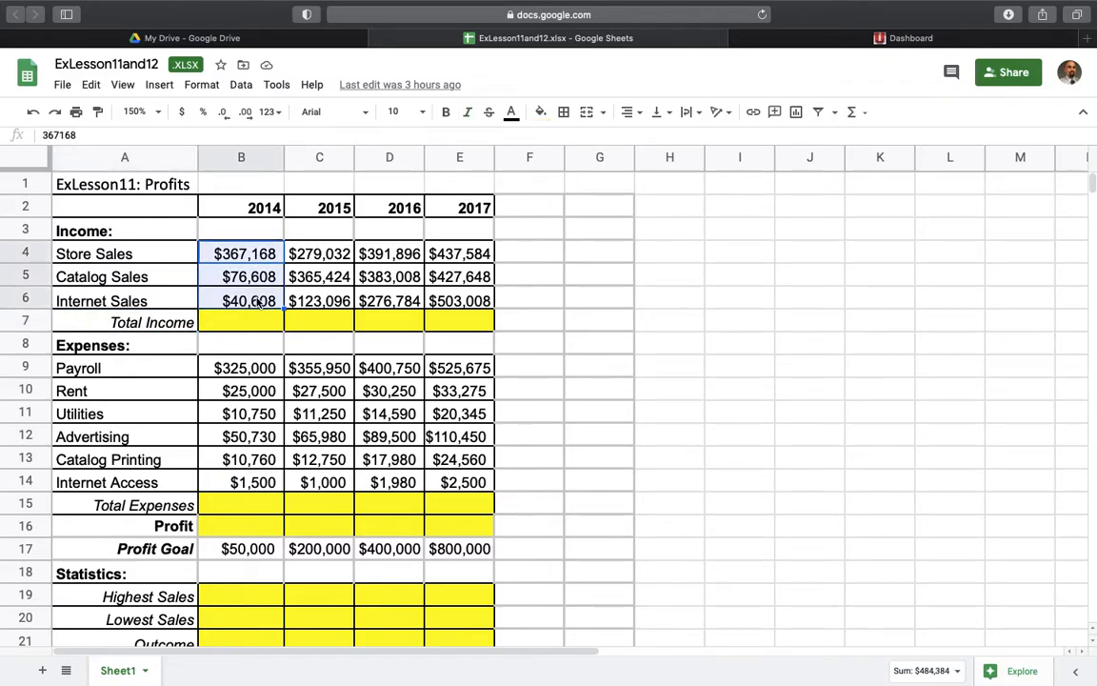
{"action": "left_click_drag", "start_coordinate": [259, 254], "coordinate": [255, 301]}
{"action": "left_click", "coordinate": [863, 114]}
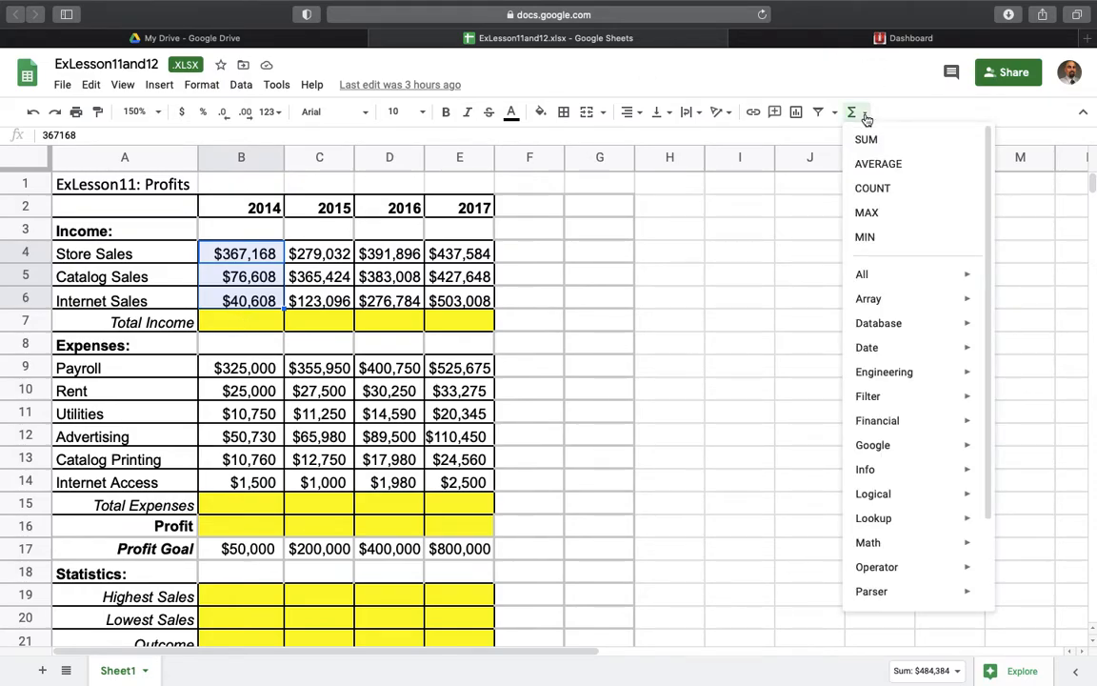
{"action": "left_click", "coordinate": [867, 139]}
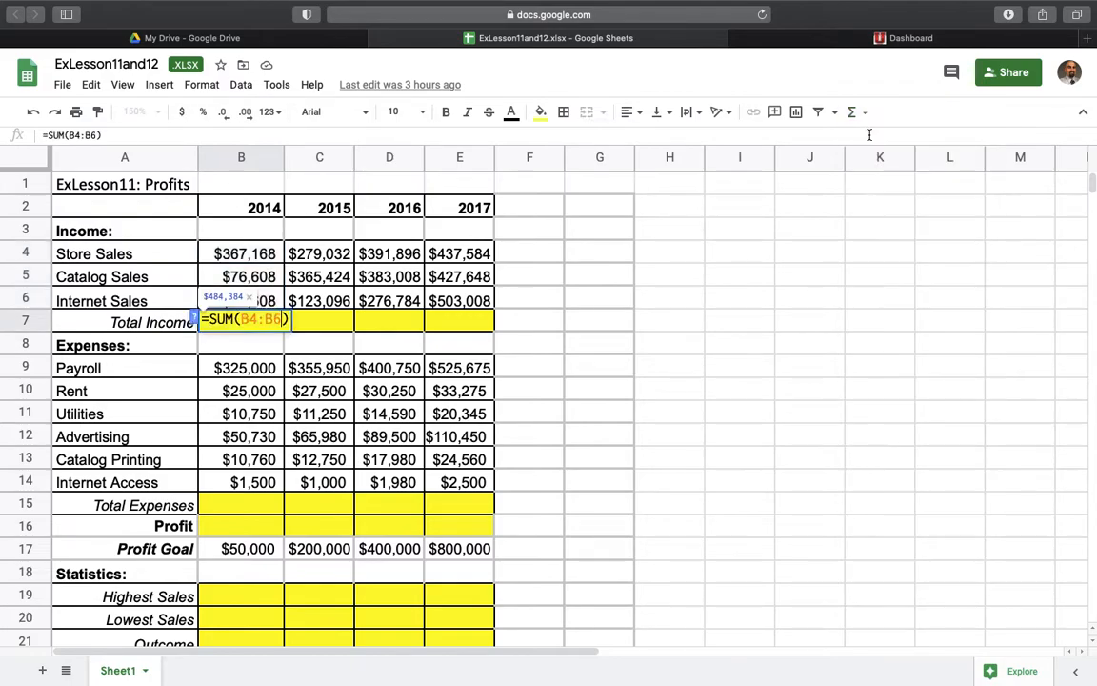
{"action": "key", "text": "Return"}
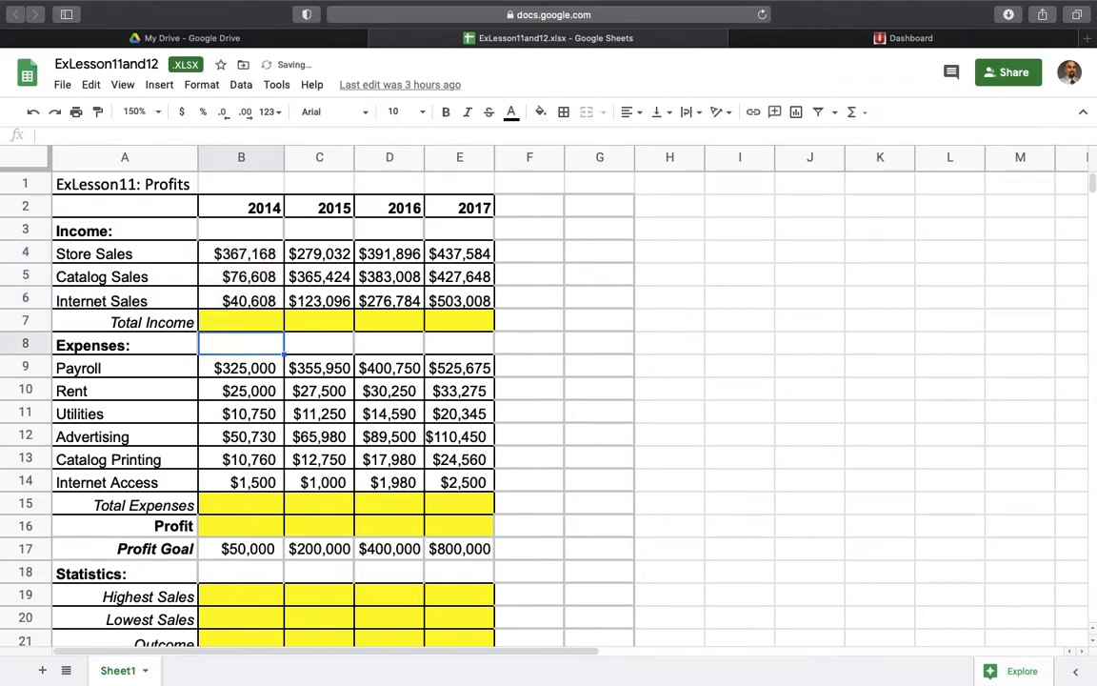
{"action": "left_click", "coordinate": [262, 328]}
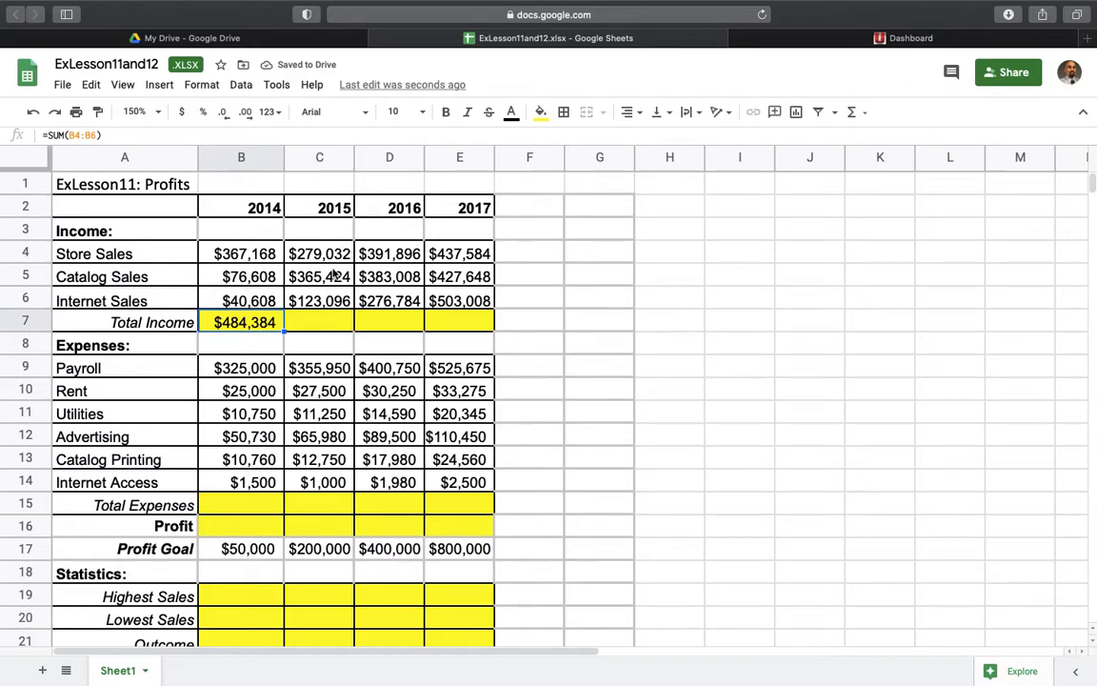
- Fill the 2014 Total Income formula across C7:E7 for 2015 through 2017
{"action": "left_click_drag", "start_coordinate": [321, 252], "coordinate": [333, 301]}
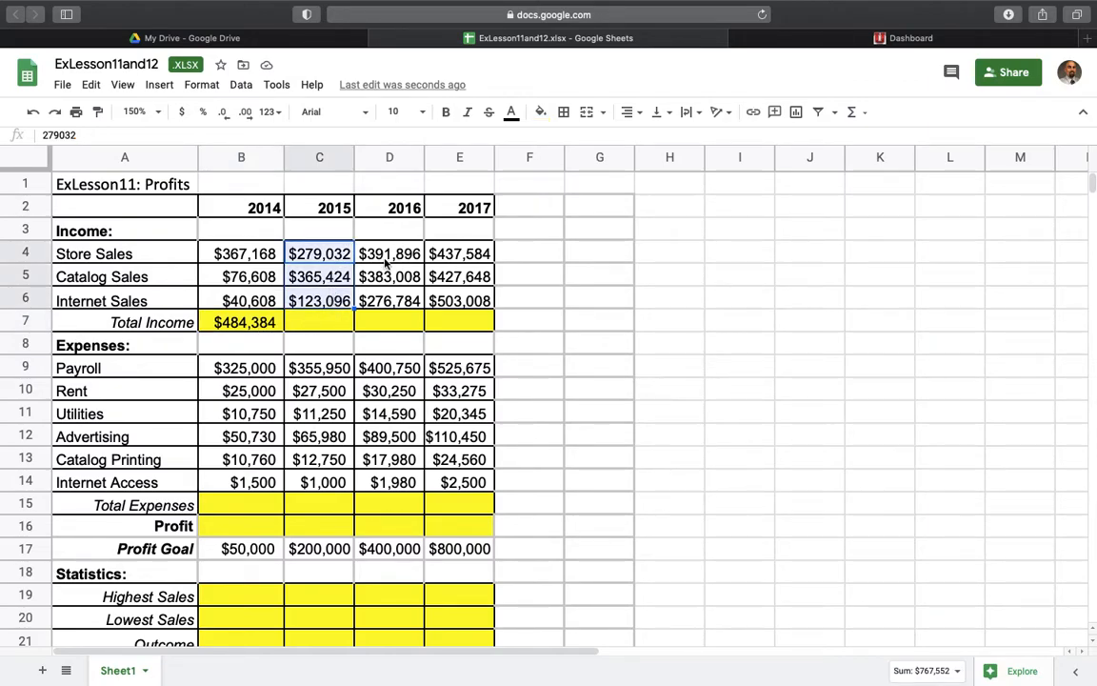
{"action": "left_click_drag", "start_coordinate": [367, 253], "coordinate": [390, 286]}
{"action": "left_click_drag", "start_coordinate": [459, 253], "coordinate": [469, 305]}
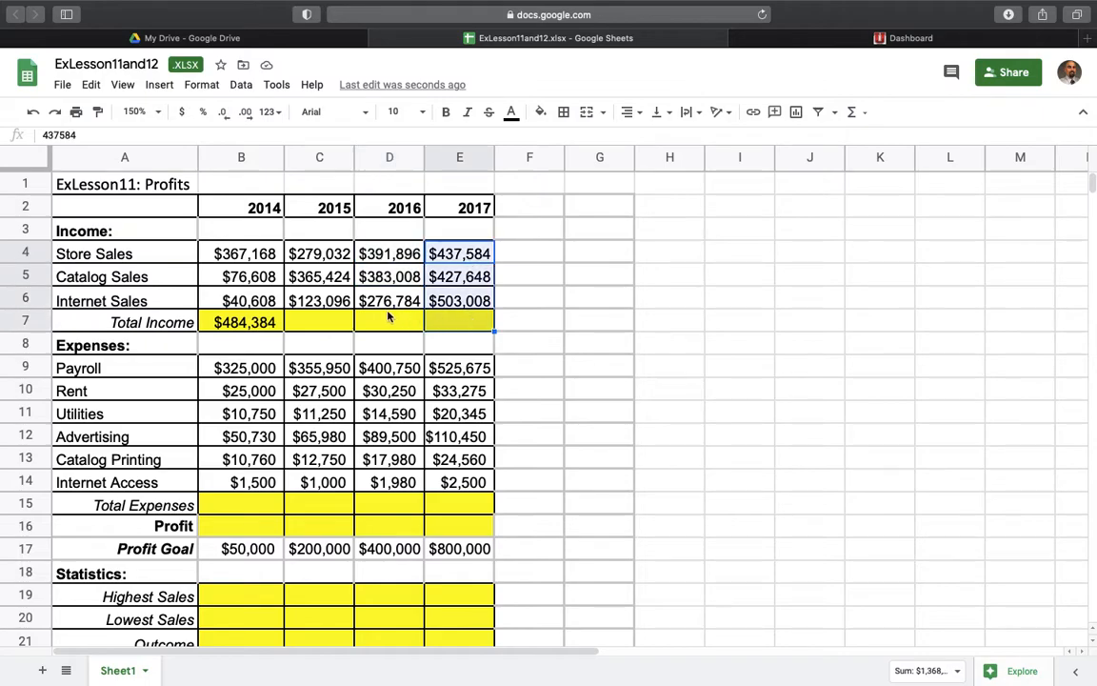
{"action": "left_click_drag", "start_coordinate": [360, 251], "coordinate": [358, 293]}
{"action": "left_click", "coordinate": [244, 328]}
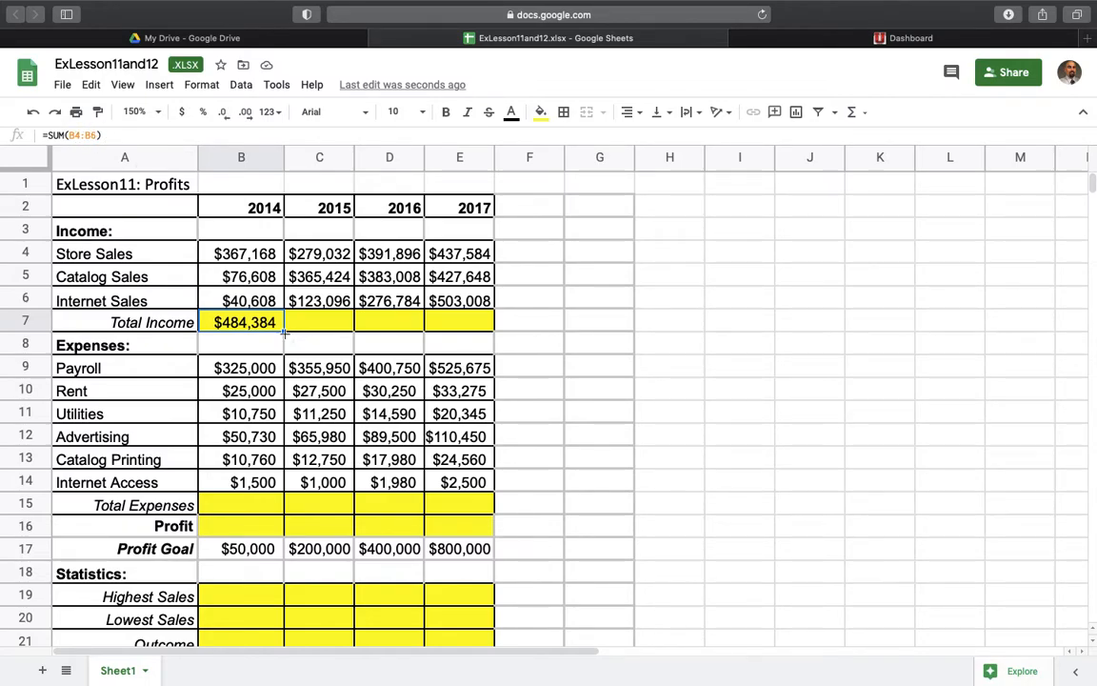
{"action": "left_click_drag", "start_coordinate": [284, 330], "coordinate": [451, 329]}
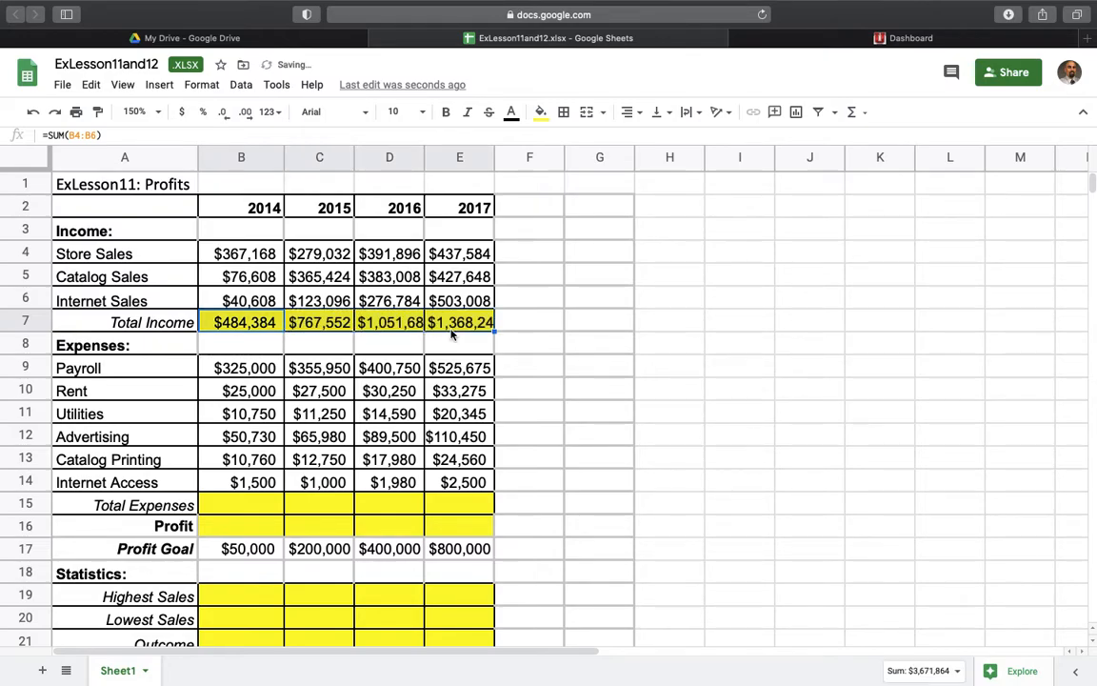
{"action": "left_click", "coordinate": [317, 324]}
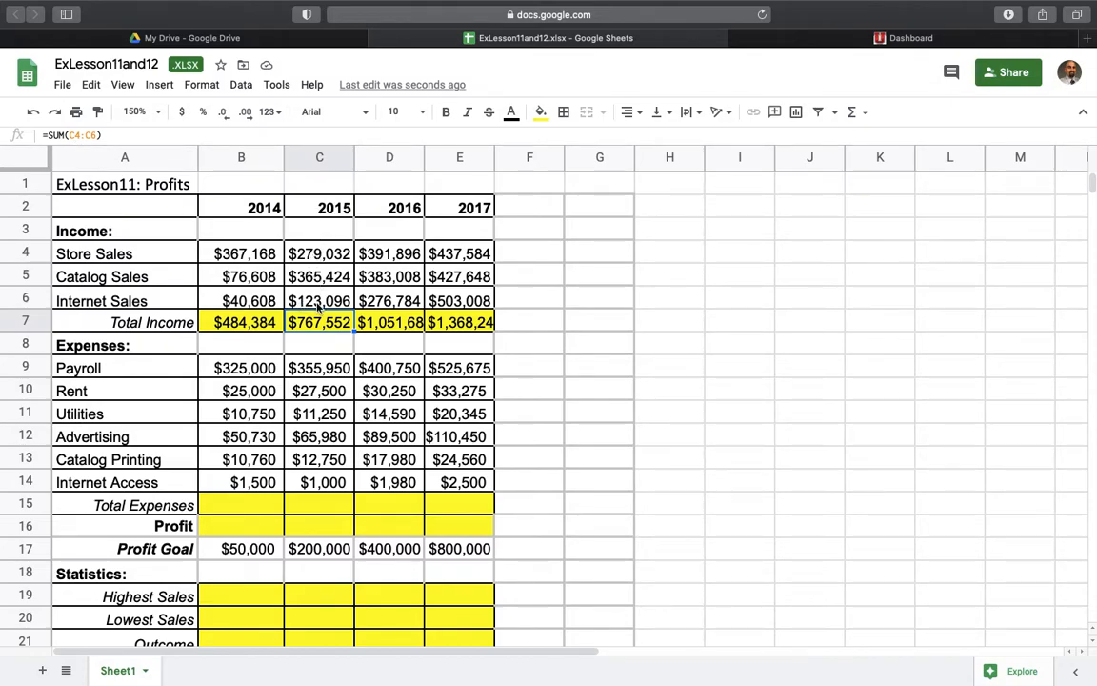
- Total the 2014 expenses in B9:B14 with SUM in cell B15 and fill the formula across to E15
{"action": "left_click", "coordinate": [242, 346]}
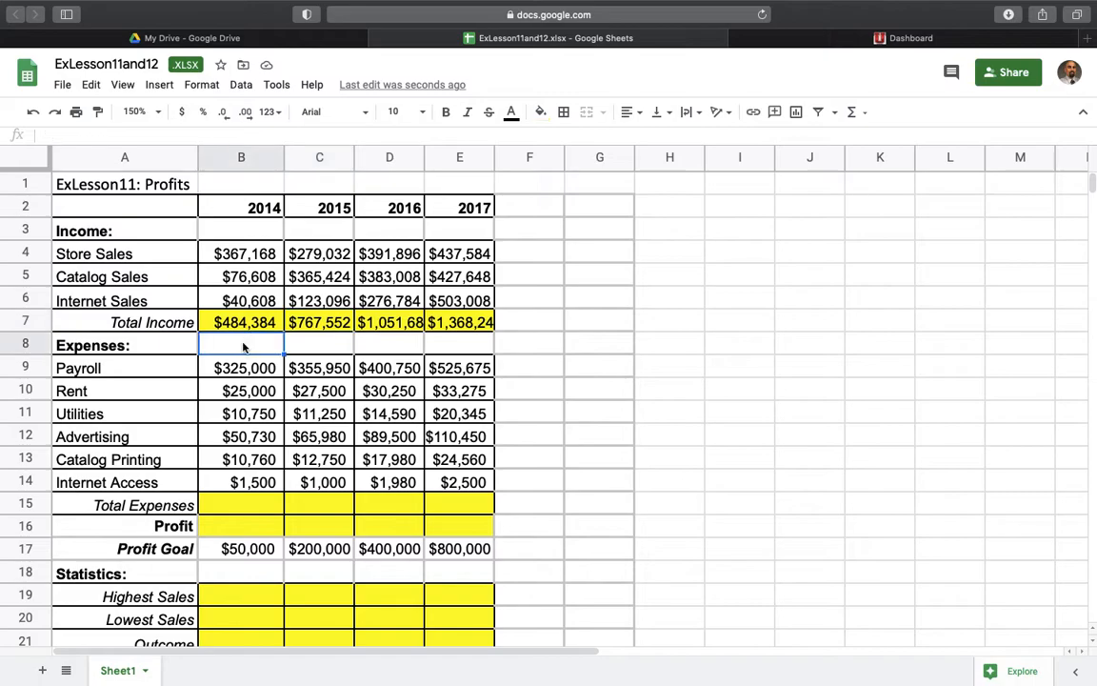
{"action": "scroll", "coordinate": [245, 519], "scroll_direction": "down", "scroll_amount": 1}
{"action": "scroll", "coordinate": [245, 519], "scroll_direction": "up", "scroll_amount": 1}
{"action": "left_click", "coordinate": [244, 510]}
{"action": "left_click_drag", "start_coordinate": [258, 374], "coordinate": [250, 484]}
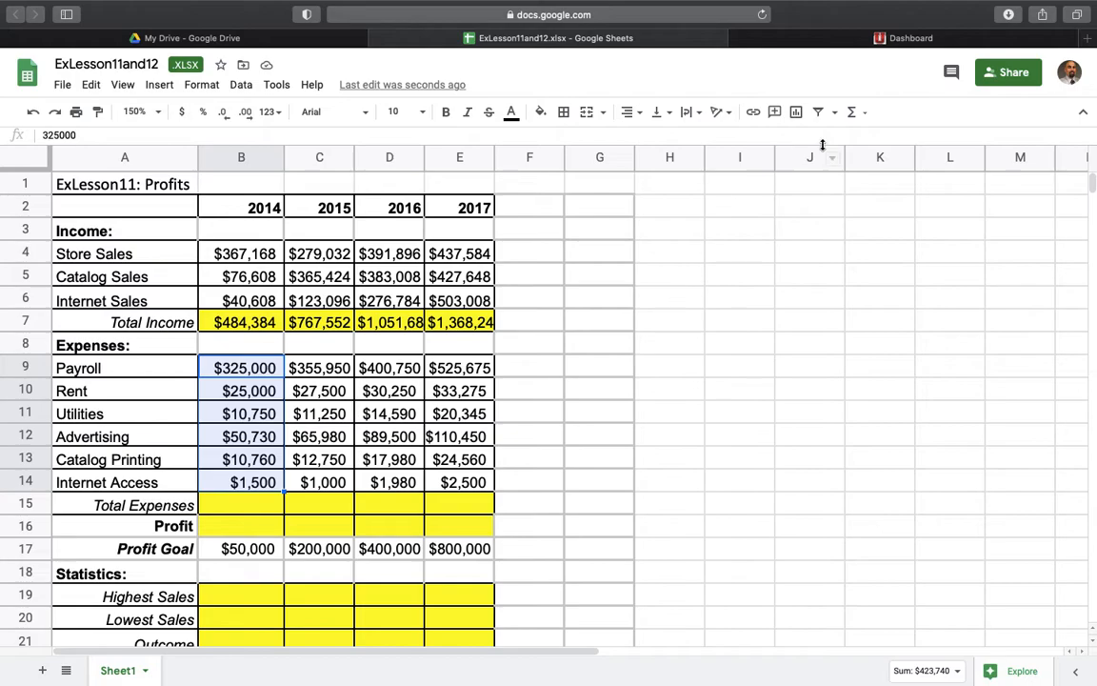
{"action": "left_click", "coordinate": [853, 112]}
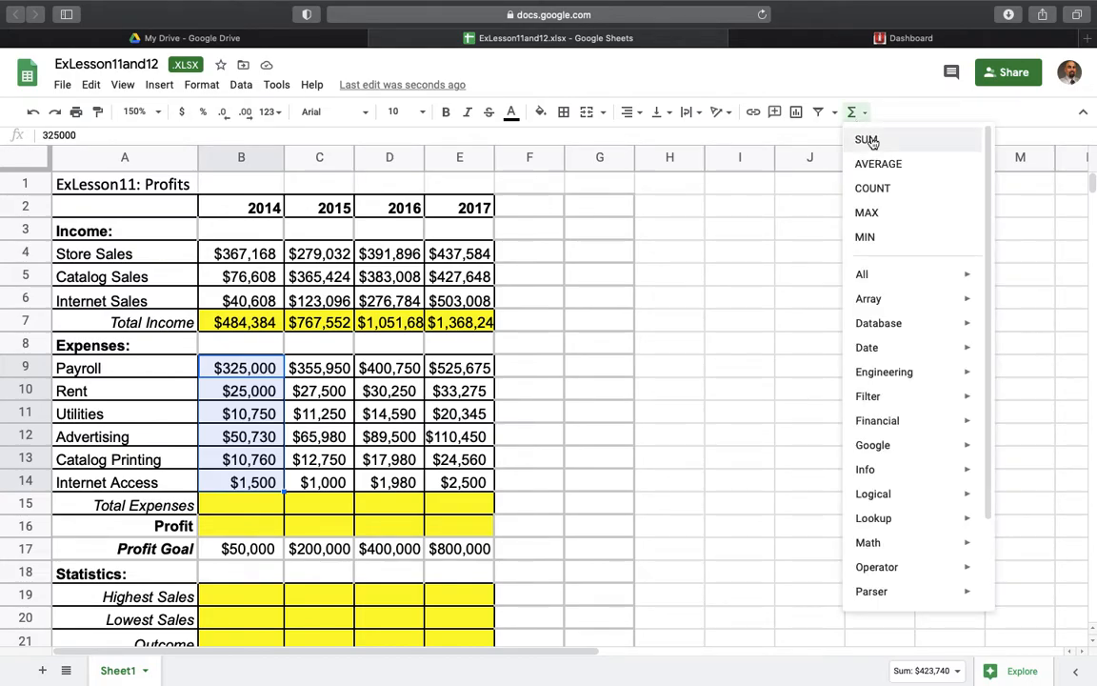
{"action": "left_click", "coordinate": [867, 140]}
{"action": "key", "text": "Return"}
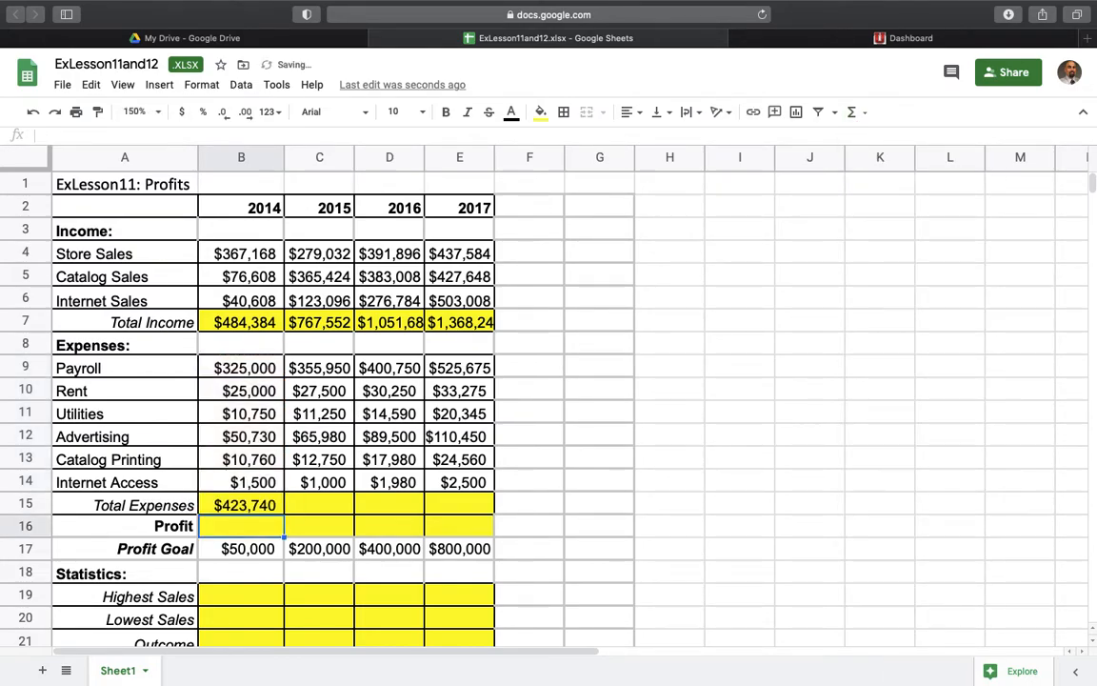
{"action": "left_click", "coordinate": [246, 503]}
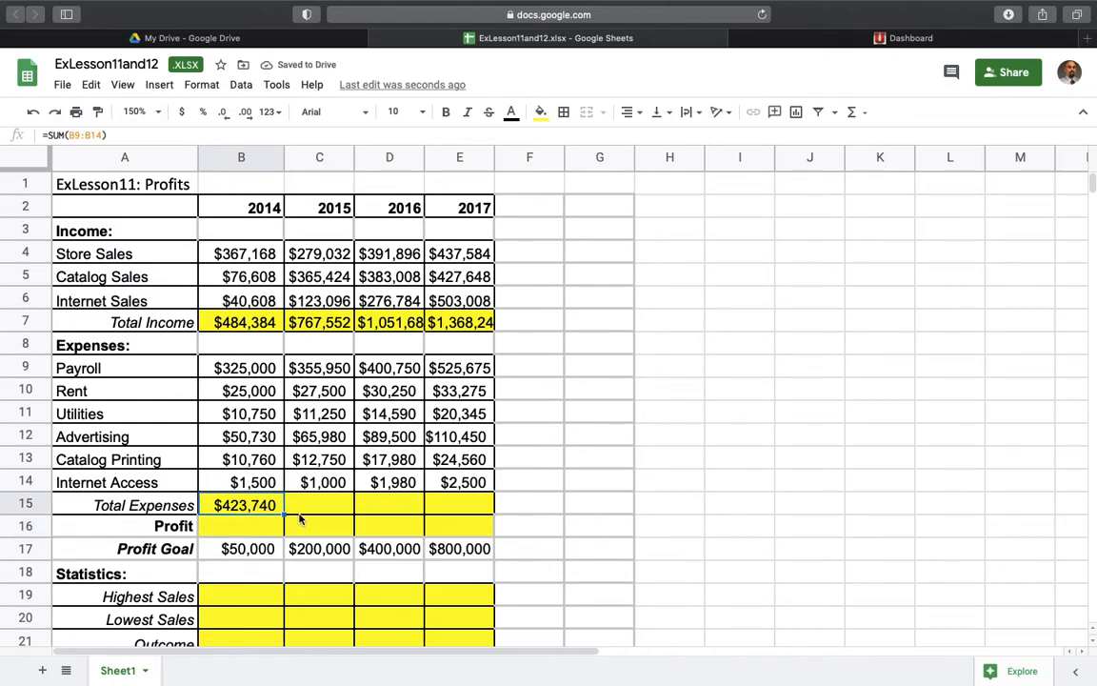
{"action": "left_click_drag", "start_coordinate": [284, 514], "coordinate": [467, 514]}
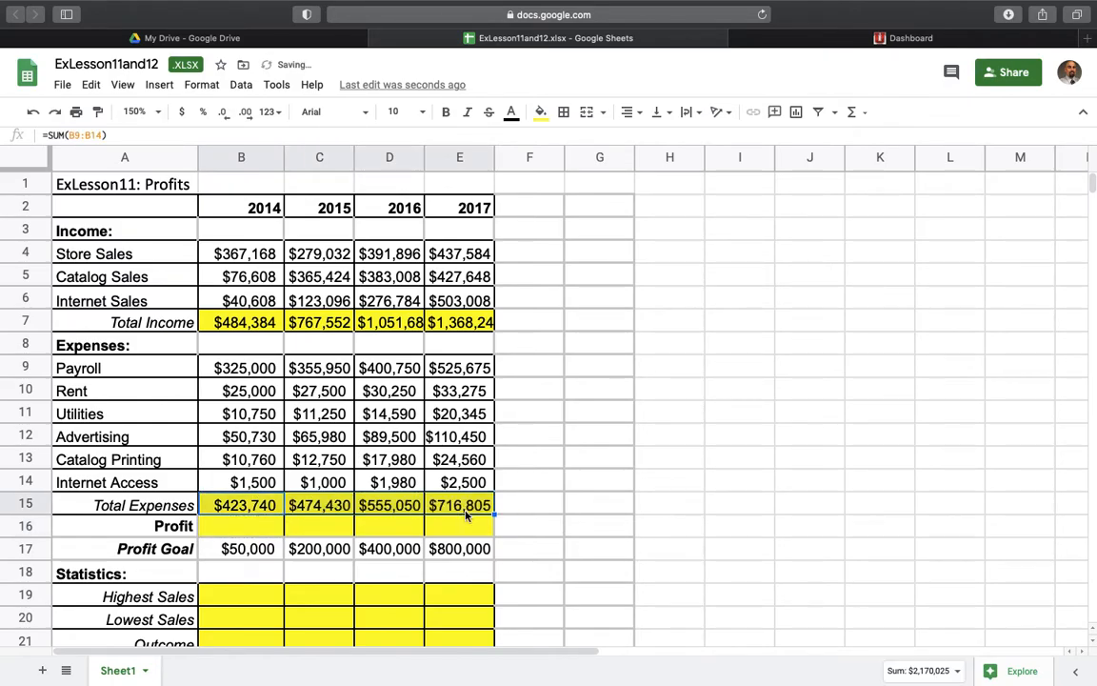
- Calculate the 2014 profit in cell B16 as total income minus total expenses with the formula =B7-B15
{"action": "left_click", "coordinate": [251, 525]}
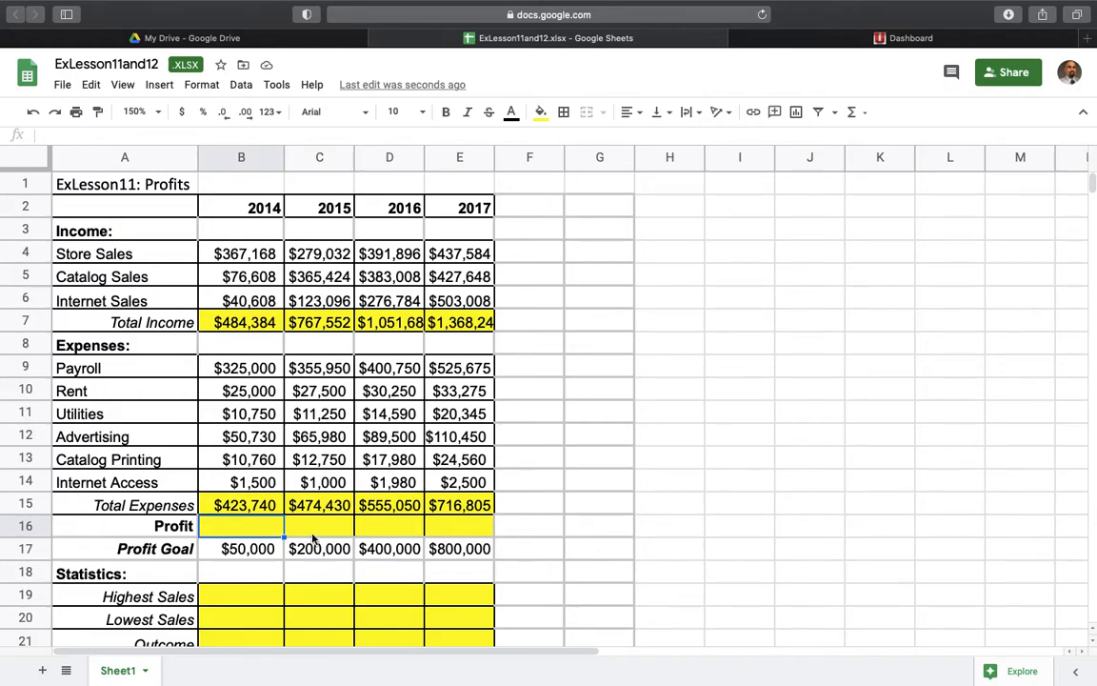
{"action": "type", "text": "="}
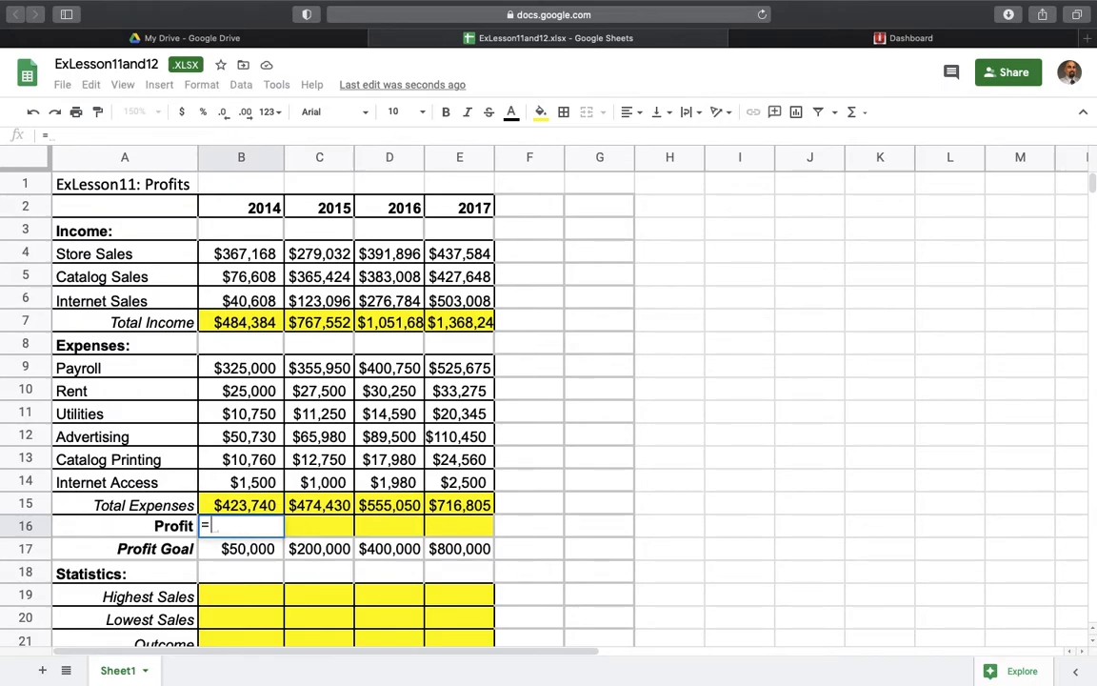
{"action": "left_click", "coordinate": [249, 322]}
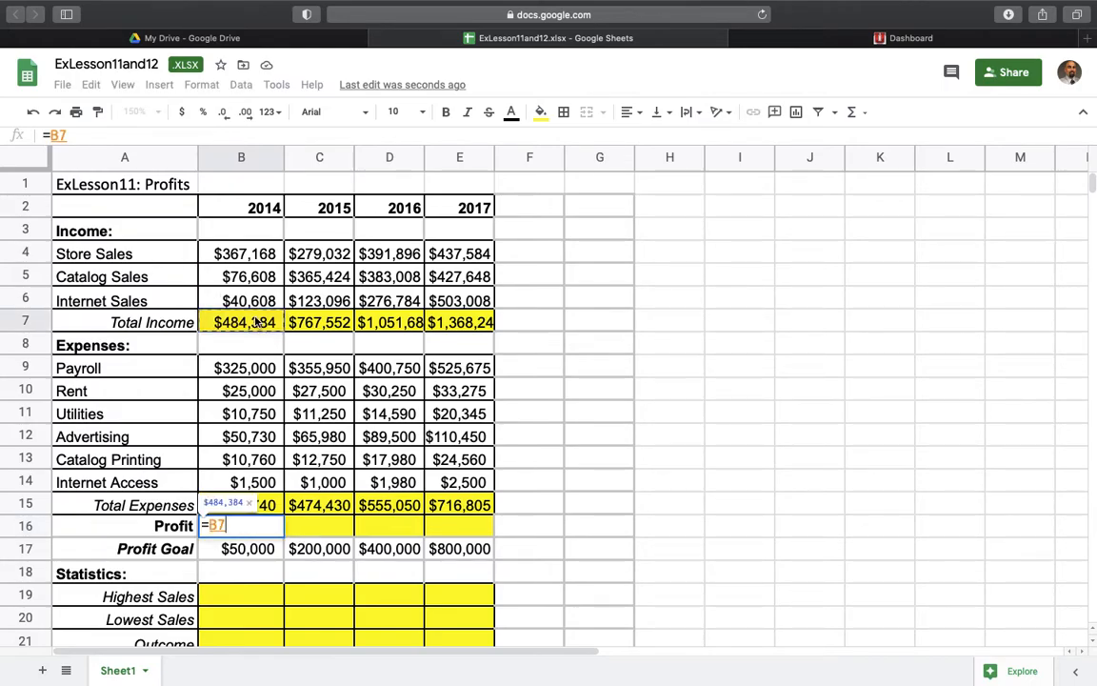
{"action": "type", "text": "-"}
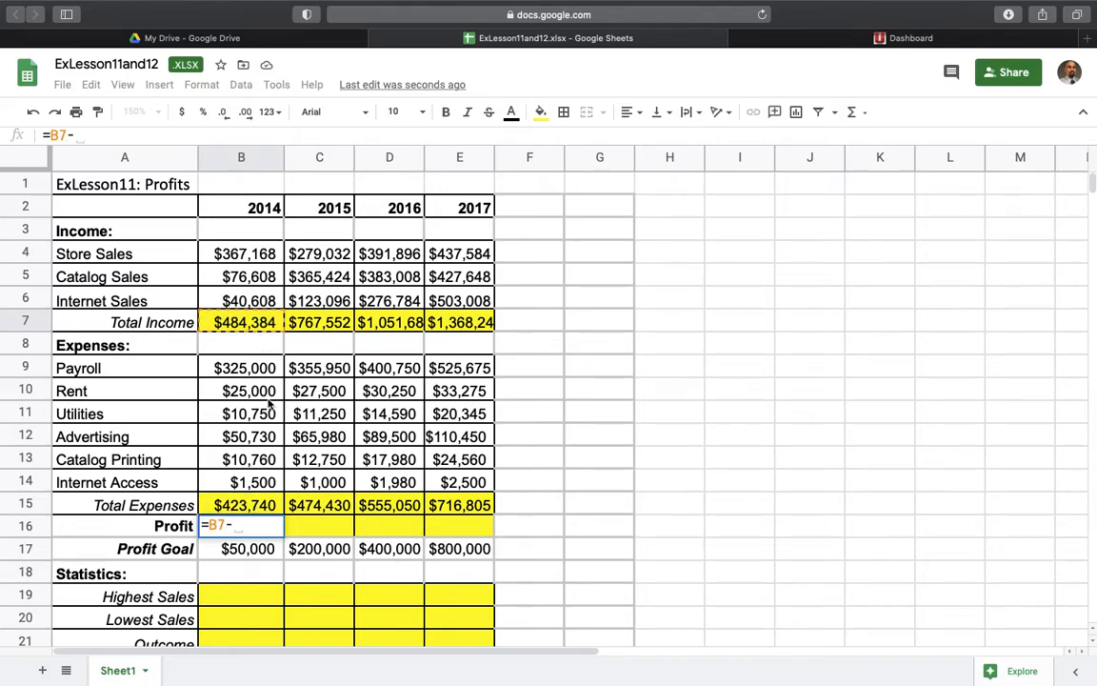
{"action": "left_click", "coordinate": [256, 509]}
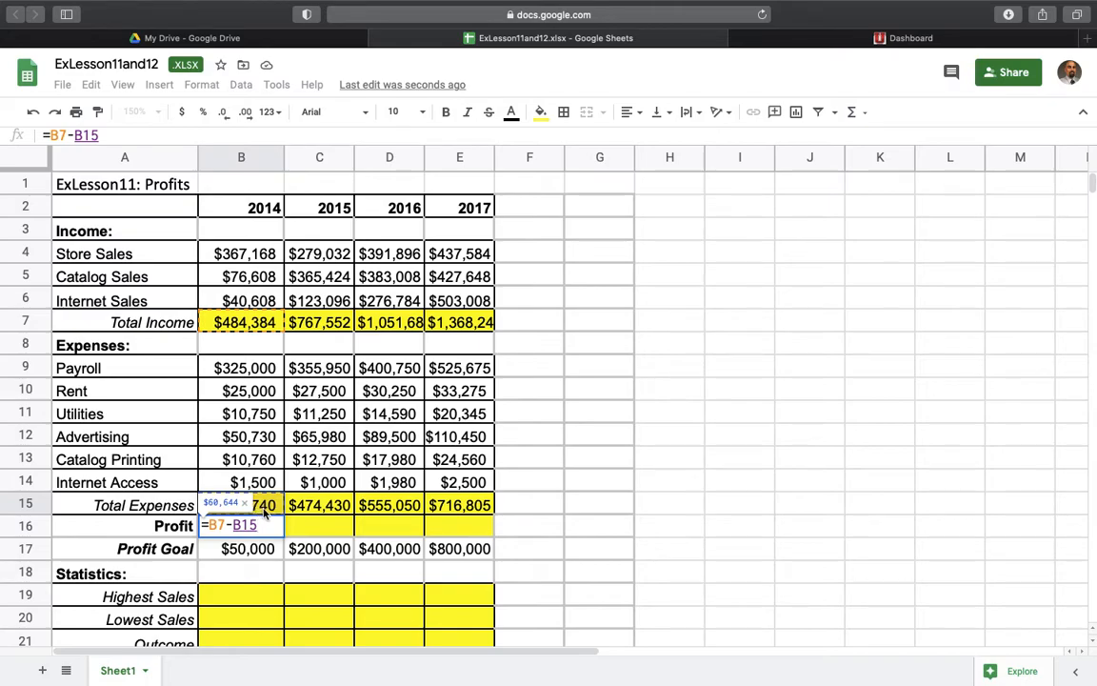
{"action": "key", "text": "Return"}
- Fill the 2014 Profit formula across C16:E16 for the remaining years
{"action": "left_click", "coordinate": [245, 527]}
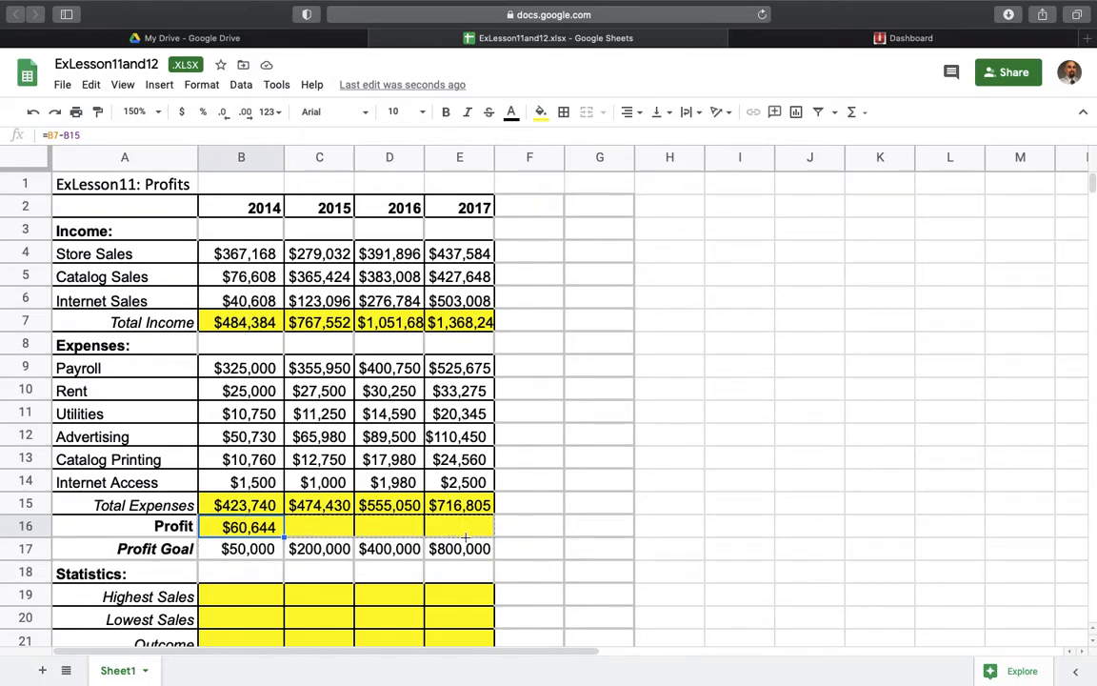
{"action": "left_click_drag", "start_coordinate": [283, 537], "coordinate": [465, 537]}
{"action": "left_click", "coordinate": [217, 531]}
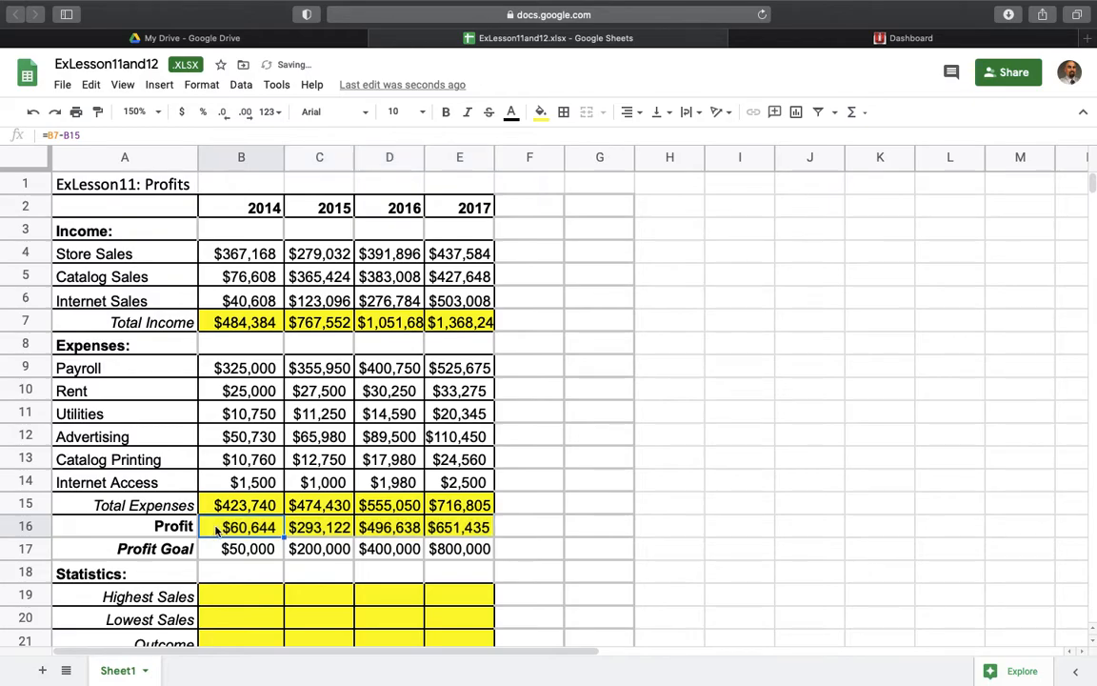
{"action": "left_click", "coordinate": [177, 551]}
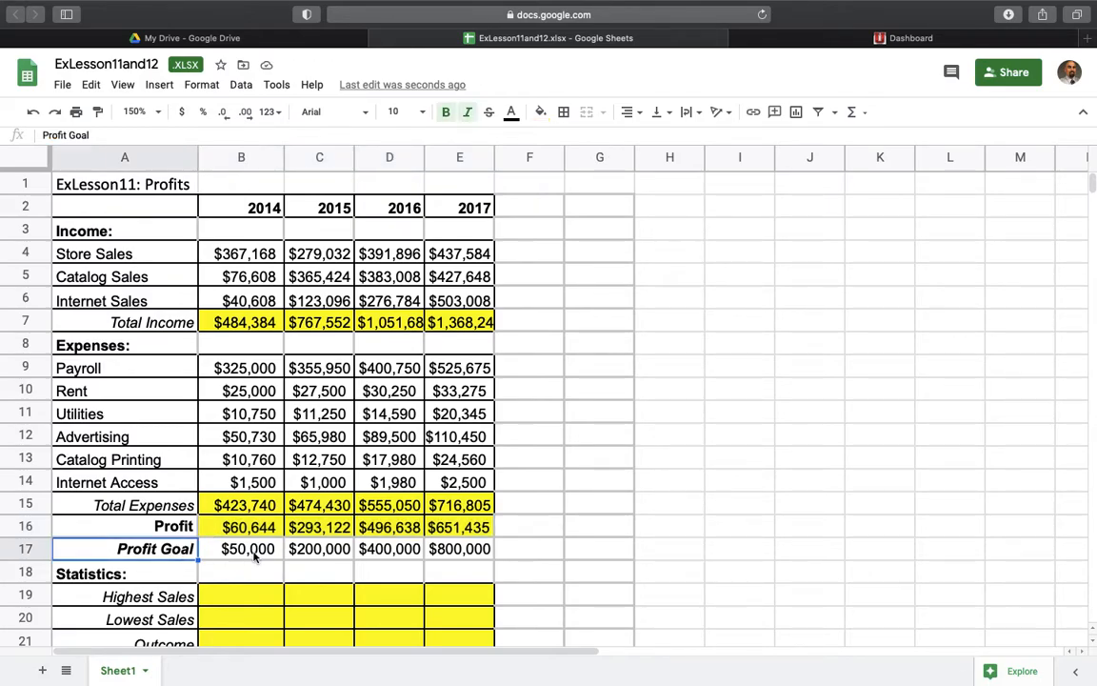
{"action": "left_click", "coordinate": [233, 527]}
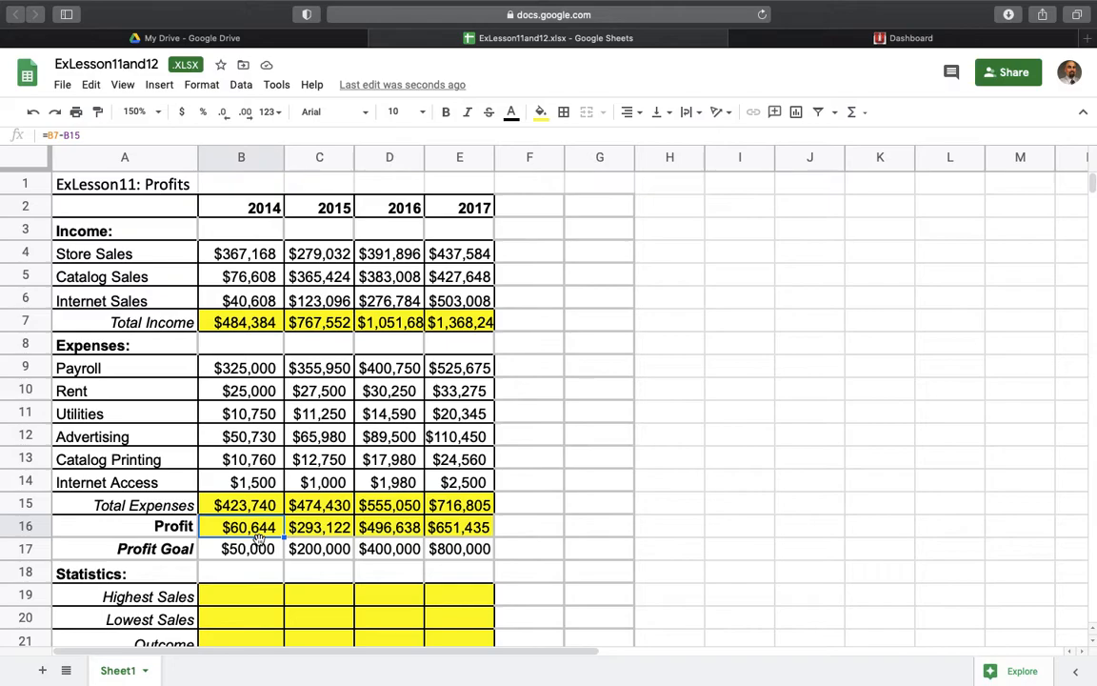
- Copy the 2014 Store Sales amount from B4 into the Highest Sales cell B19
{"action": "scroll", "coordinate": [258, 538], "scroll_direction": "down", "scroll_amount": 1}
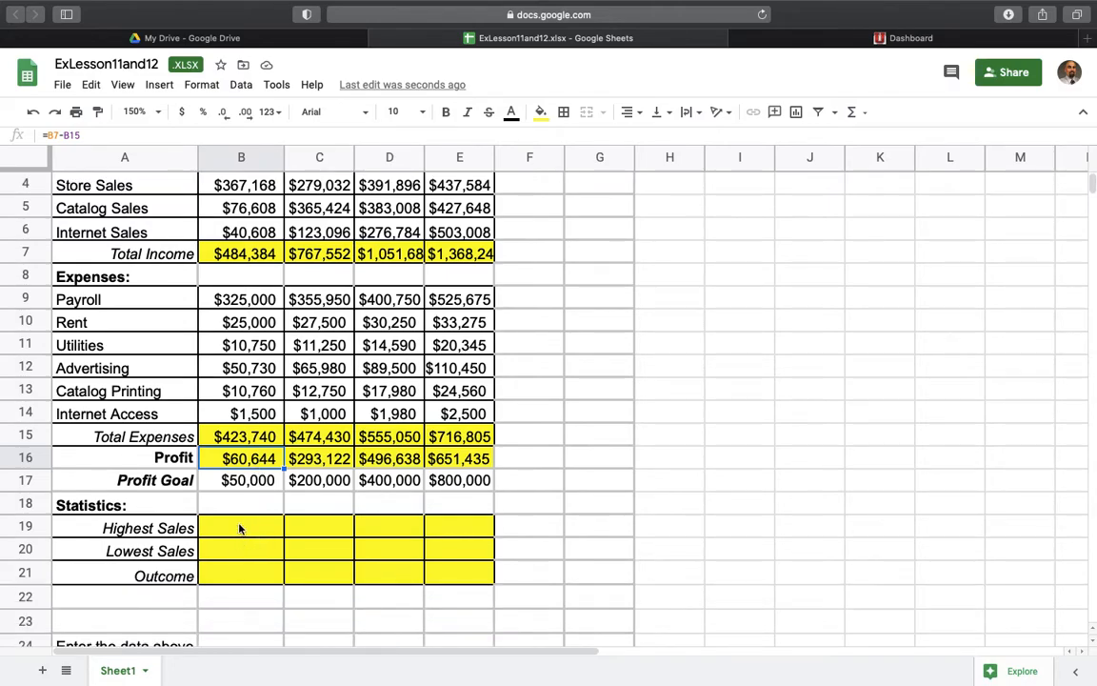
{"action": "left_click", "coordinate": [240, 528]}
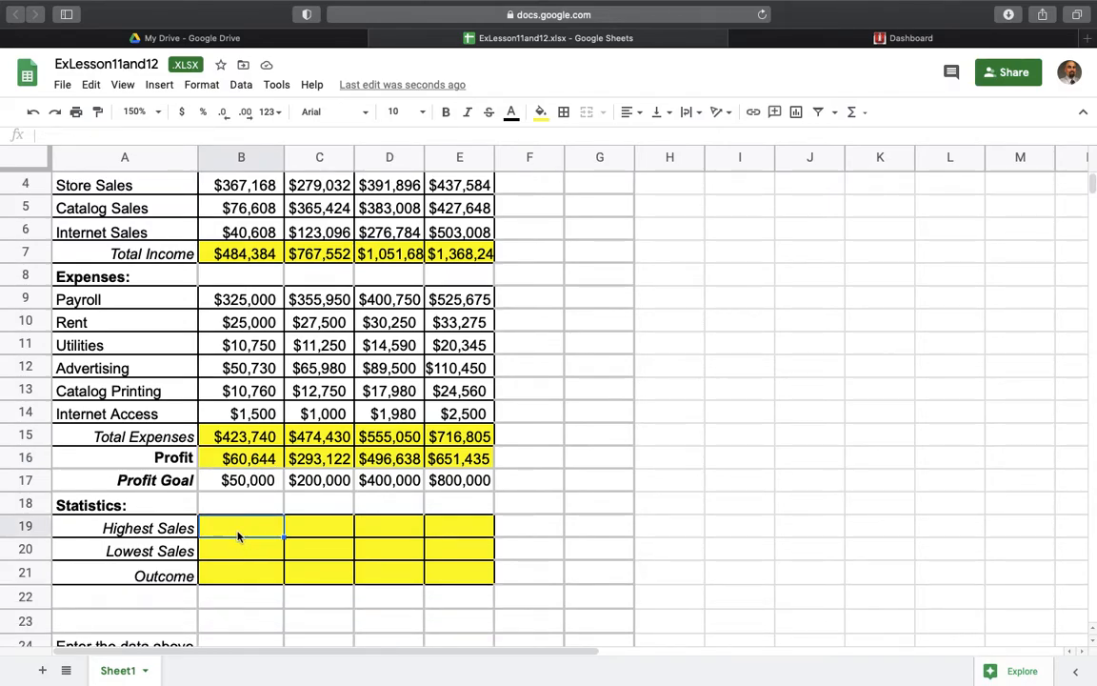
{"action": "left_click", "coordinate": [238, 190]}
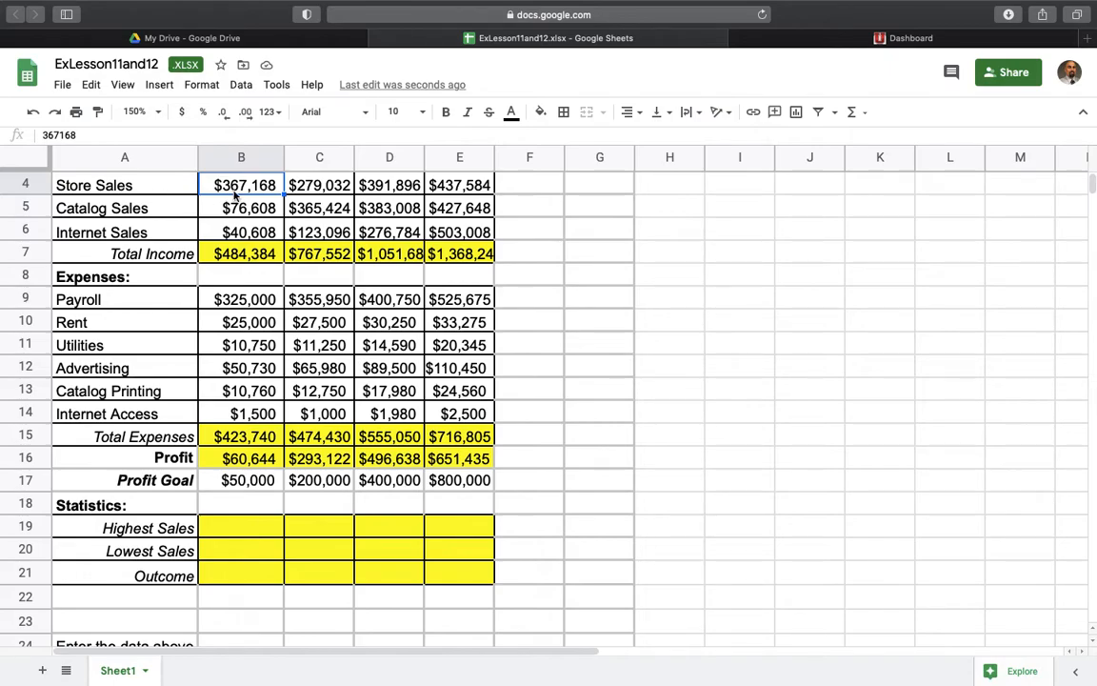
{"action": "left_click", "coordinate": [220, 528]}
{"action": "key", "text": "ctrl+v"}
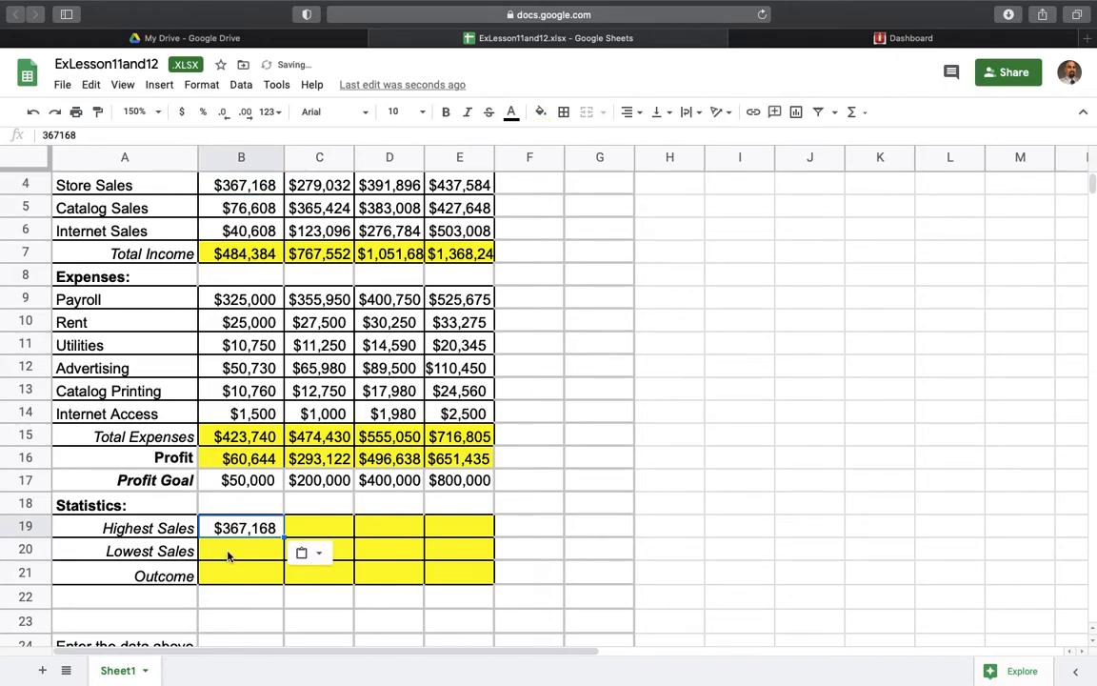
- Copy the 2014 Internet Sales amount from B6 into the Lowest Sales cell B20
{"action": "left_click", "coordinate": [227, 550]}
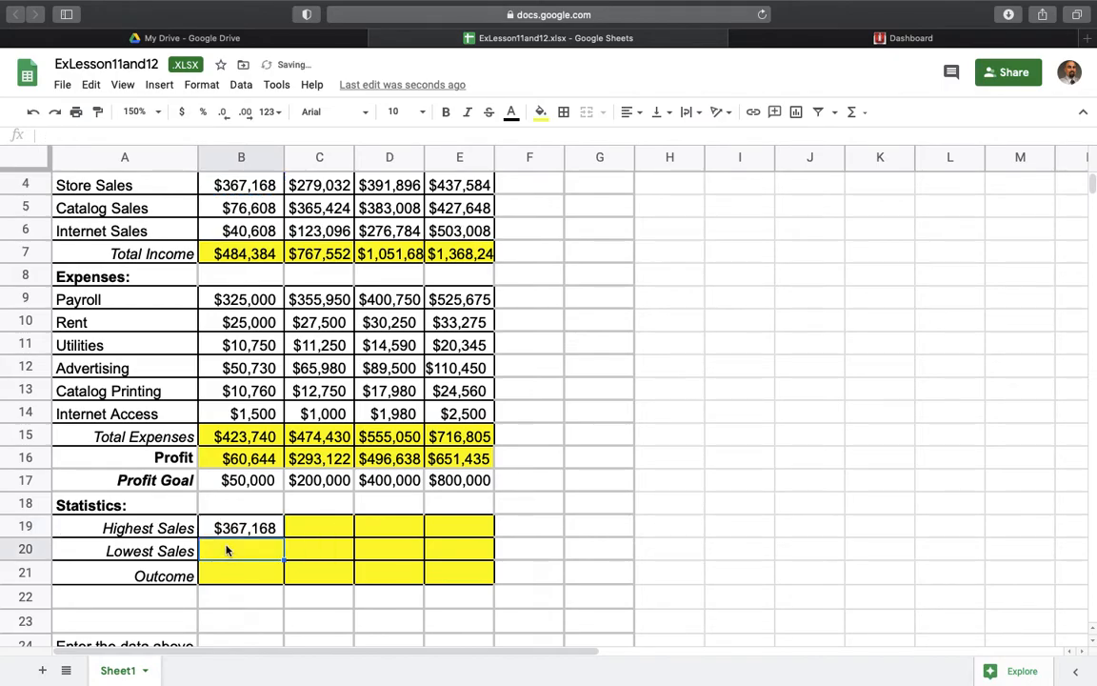
{"action": "left_click", "coordinate": [245, 231]}
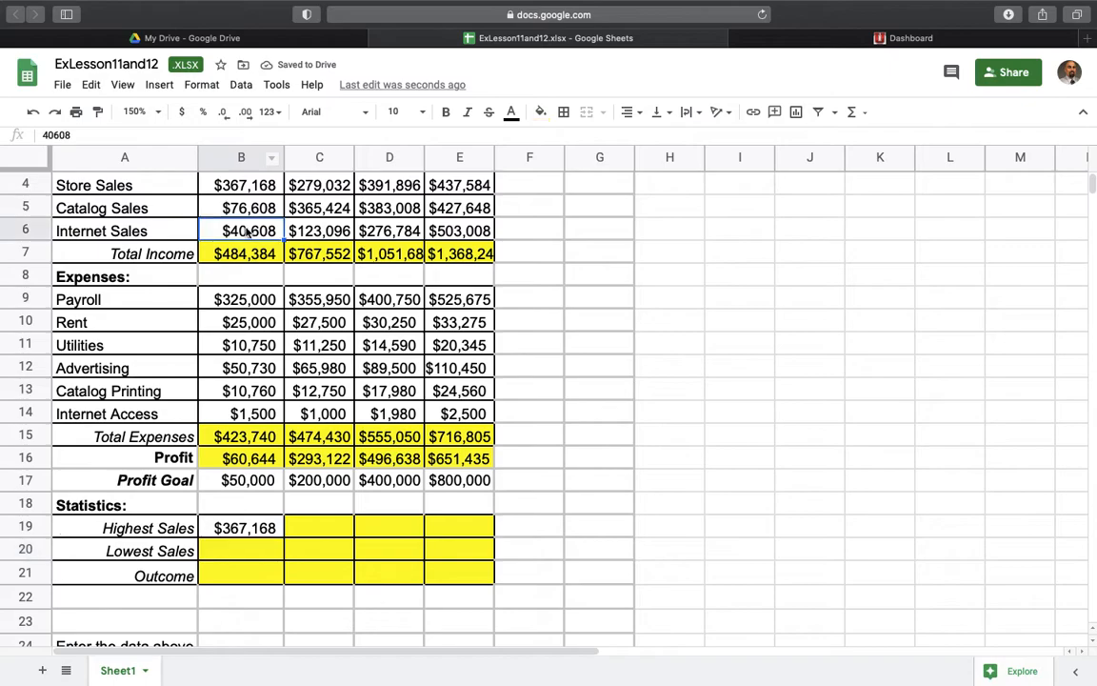
{"action": "key", "text": "ctrl+c"}
{"action": "left_click", "coordinate": [241, 550]}
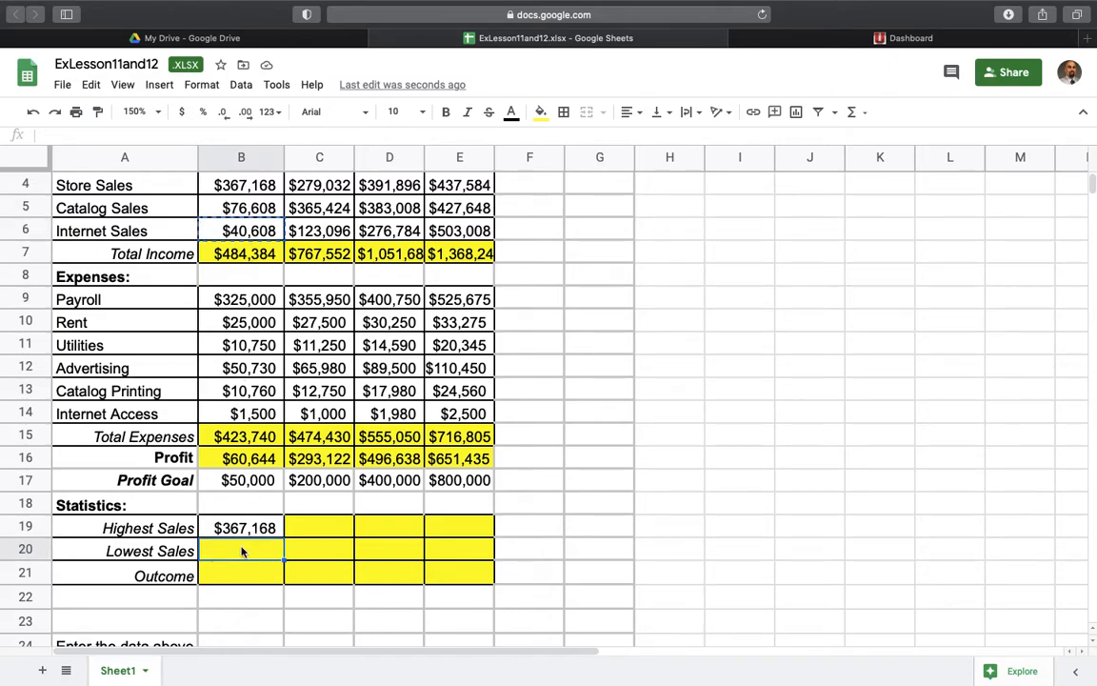
{"action": "key", "text": "ctrl+v"}
- Calculate the 2014 Outcome in B21 with the formula =B19-B20 and fill it across to E21
{"action": "left_click", "coordinate": [251, 579]}
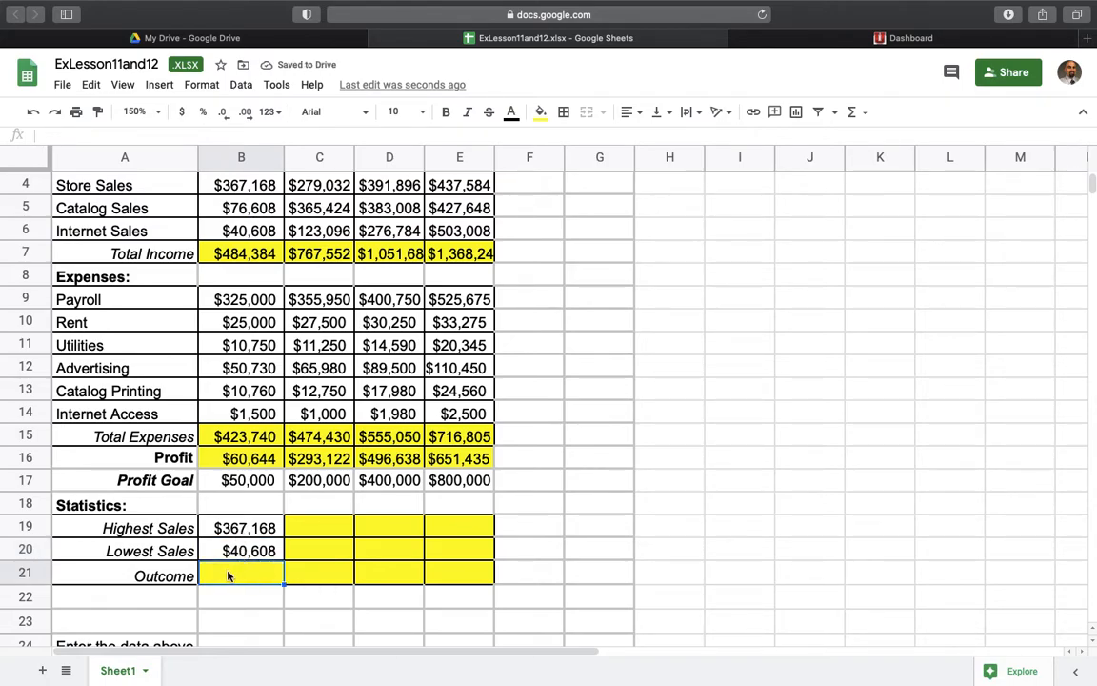
{"action": "type", "text": "="}
{"action": "left_click", "coordinate": [249, 530]}
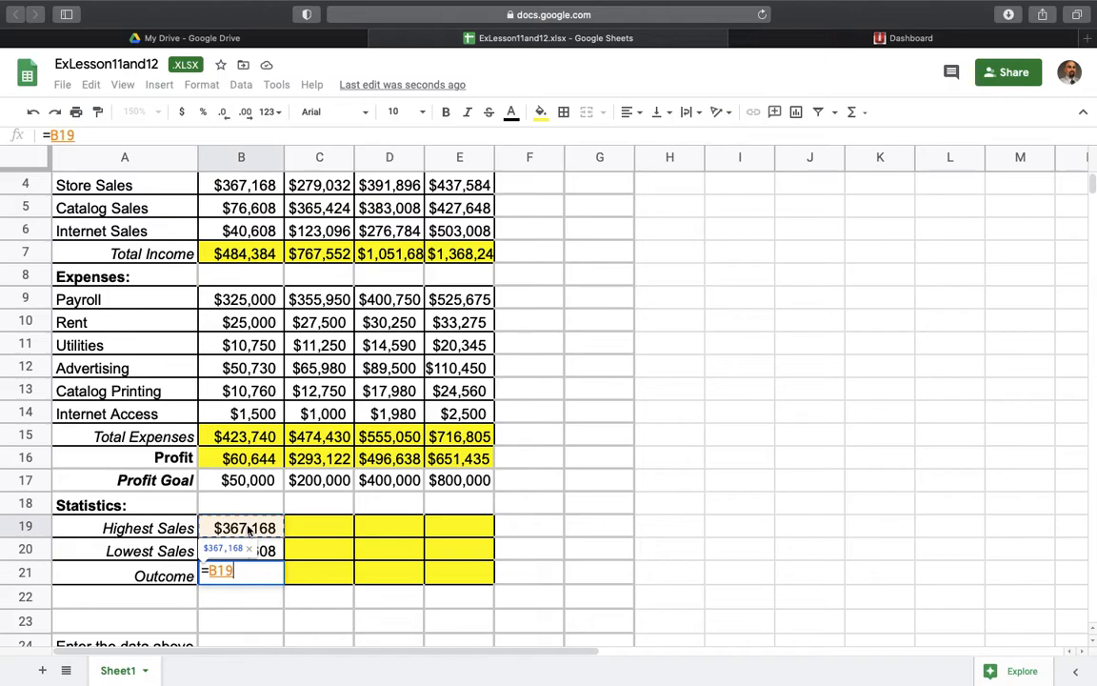
{"action": "type", "text": "-"}
{"action": "left_click", "coordinate": [262, 552]}
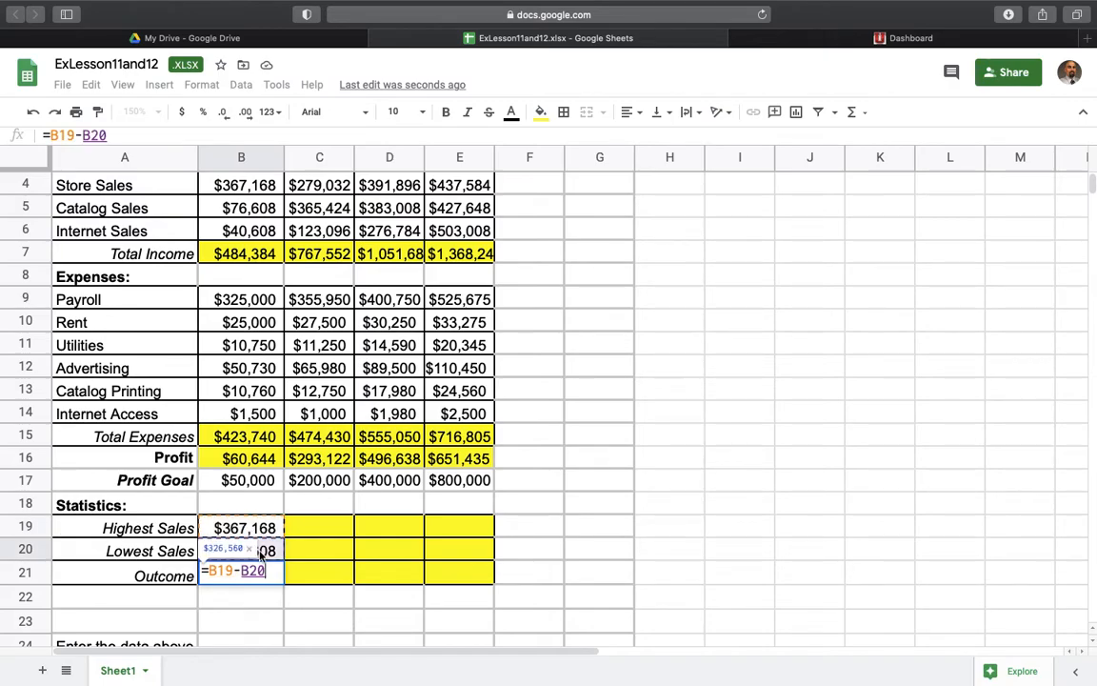
{"action": "key", "text": "Return"}
{"action": "left_click", "coordinate": [276, 576]}
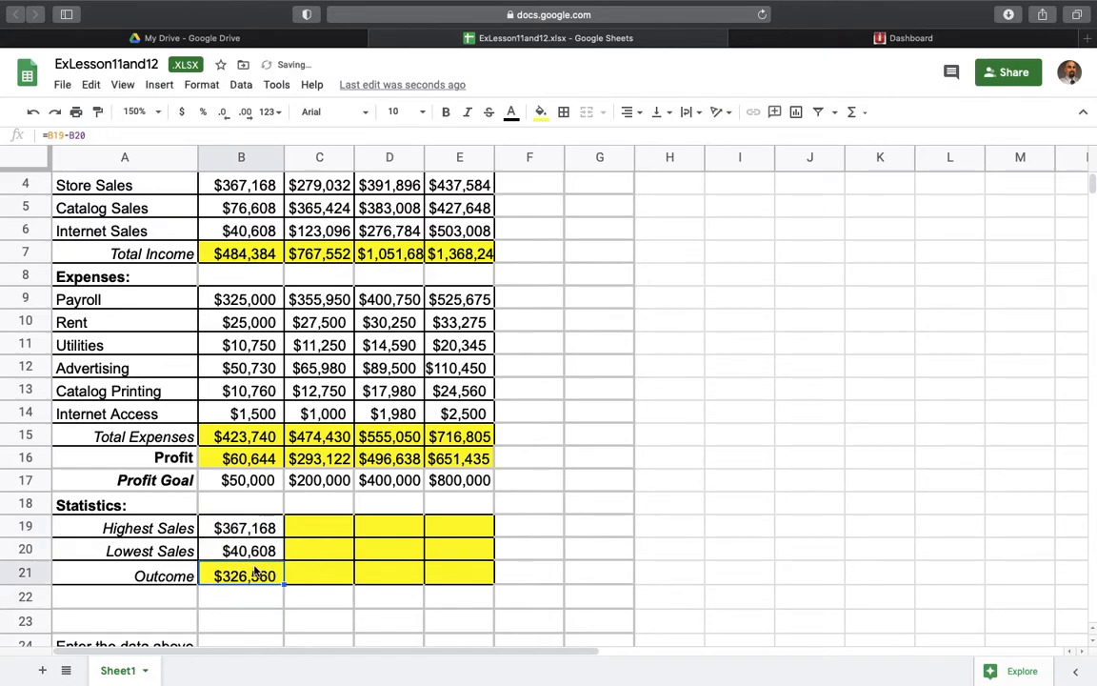
{"action": "left_click_drag", "start_coordinate": [282, 582], "coordinate": [470, 587]}
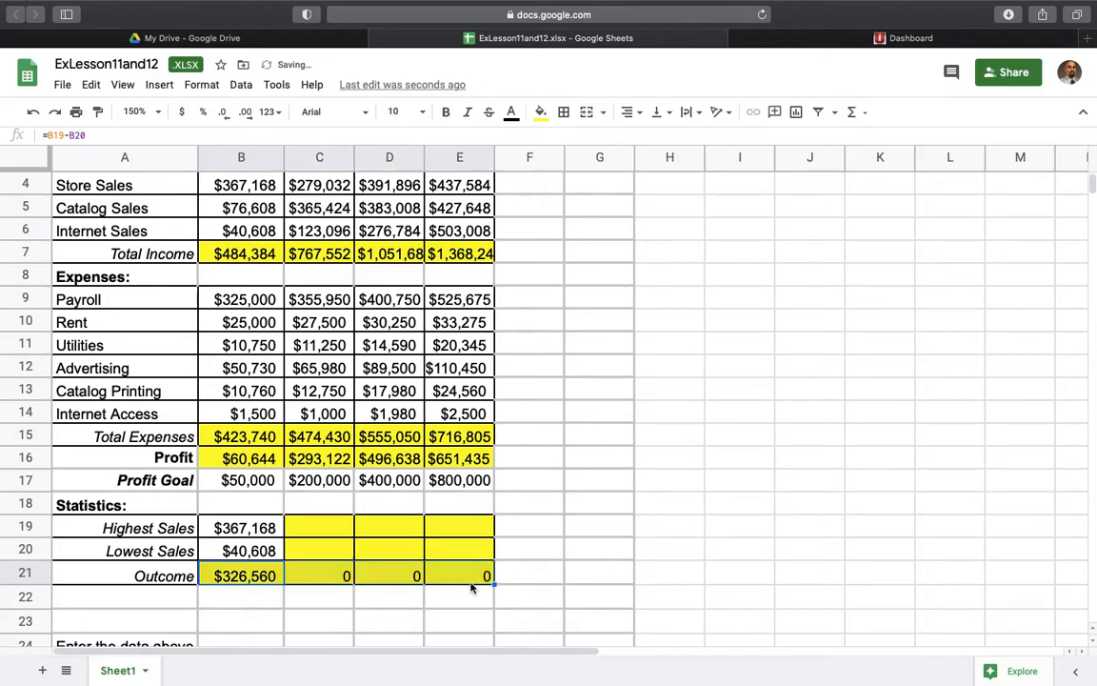
- Insert a column chart comparing Profit and Profit Goal from the range B16:E17
{"action": "left_click", "coordinate": [333, 533]}
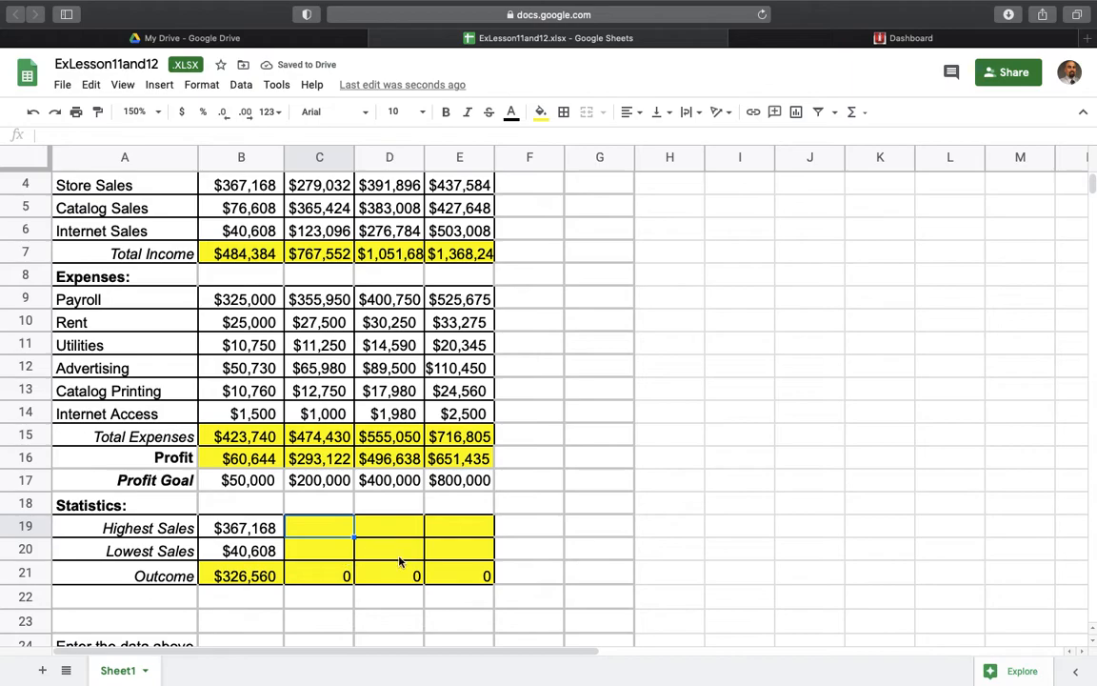
{"action": "scroll", "coordinate": [376, 610], "scroll_direction": "down", "scroll_amount": 3}
{"action": "scroll", "coordinate": [373, 583], "scroll_direction": "up", "scroll_amount": 3}
{"action": "scroll", "coordinate": [373, 582], "scroll_direction": "down", "scroll_amount": 5}
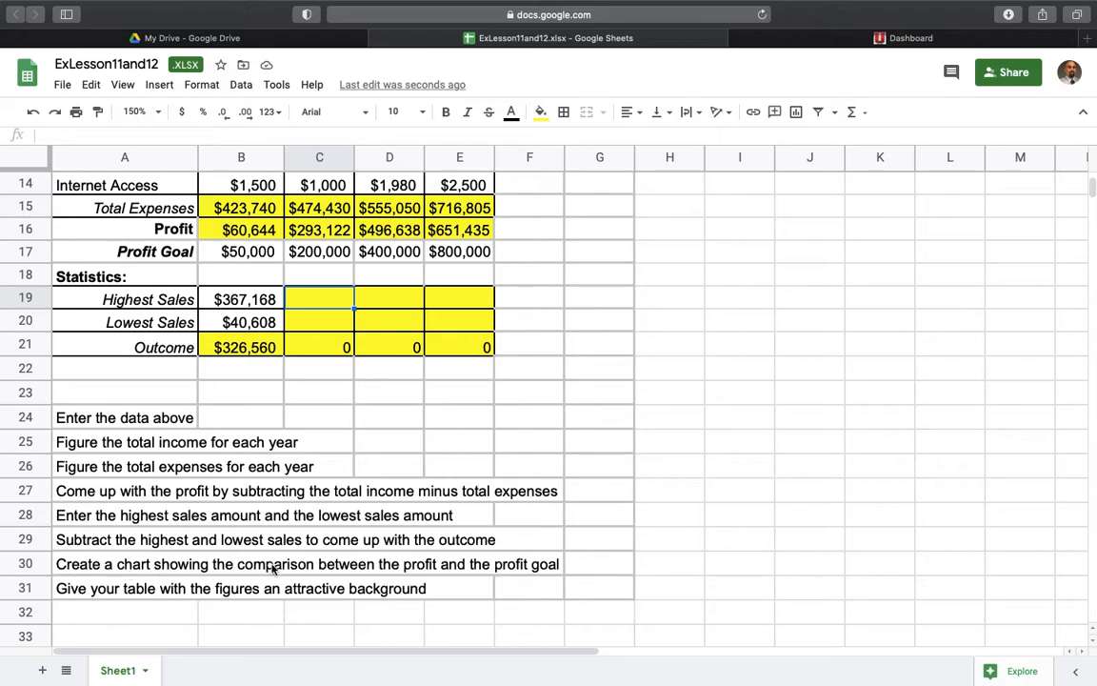
{"action": "scroll", "coordinate": [358, 568], "scroll_direction": "up", "scroll_amount": 7}
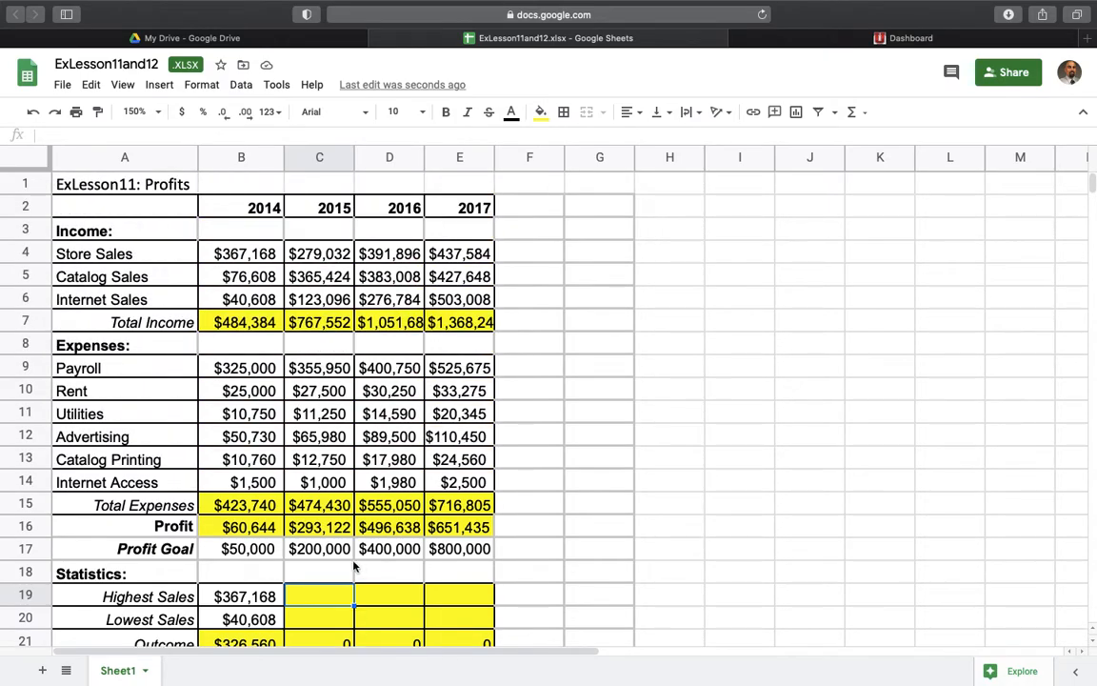
{"action": "left_click", "coordinate": [228, 505]}
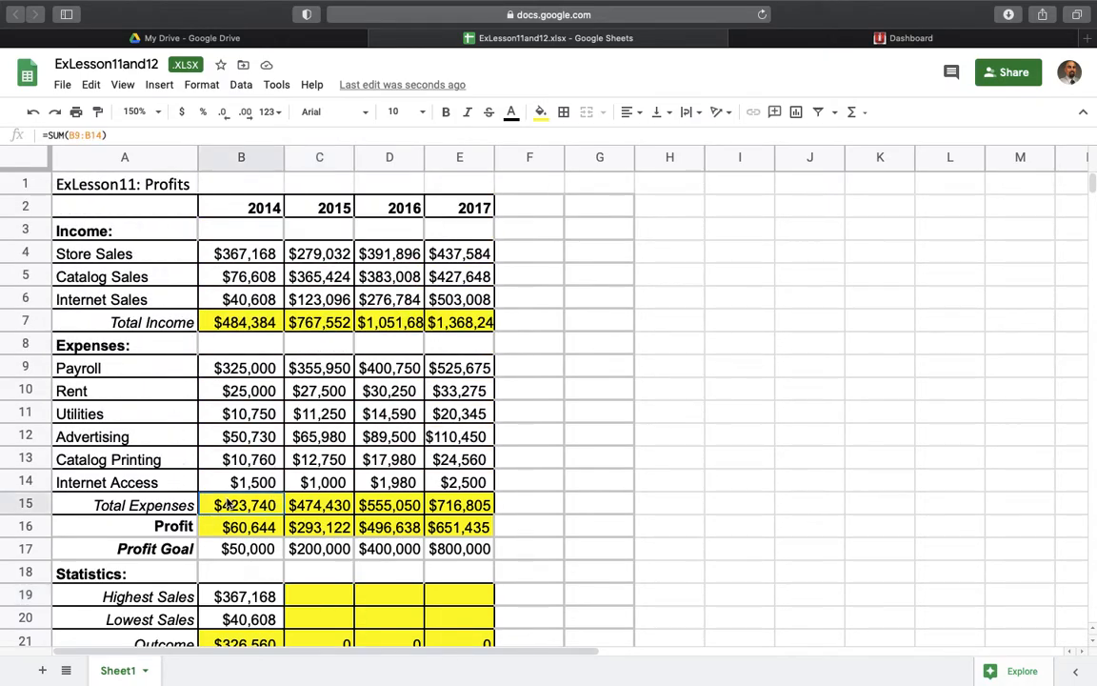
{"action": "left_click_drag", "start_coordinate": [227, 530], "coordinate": [482, 560]}
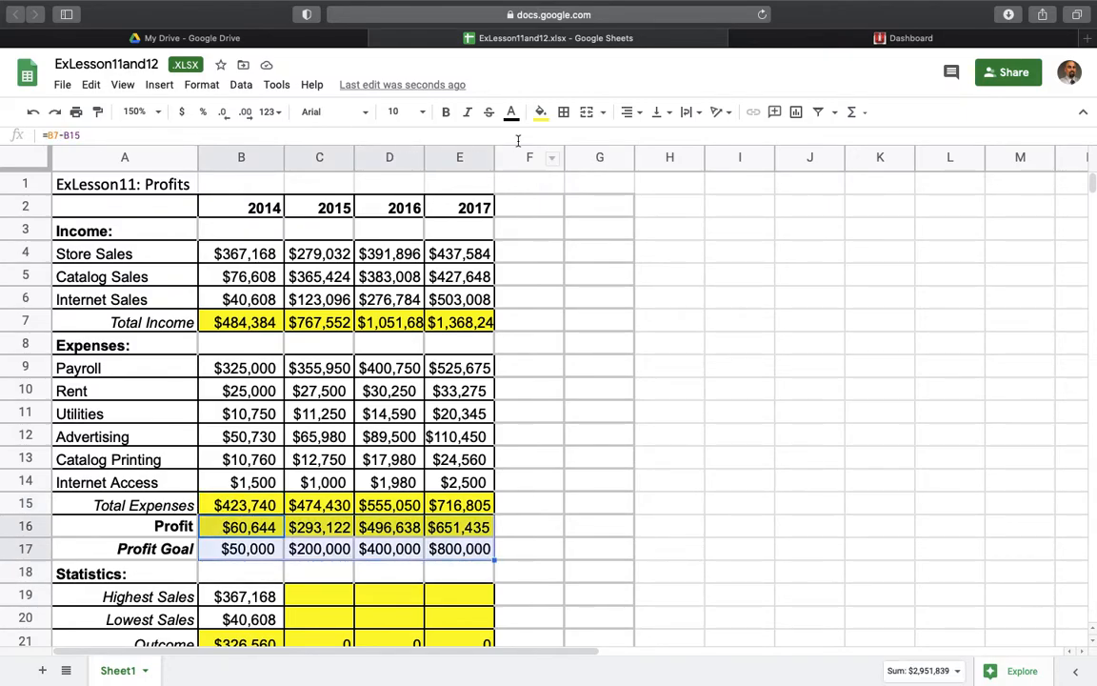
{"action": "left_click", "coordinate": [159, 86]}
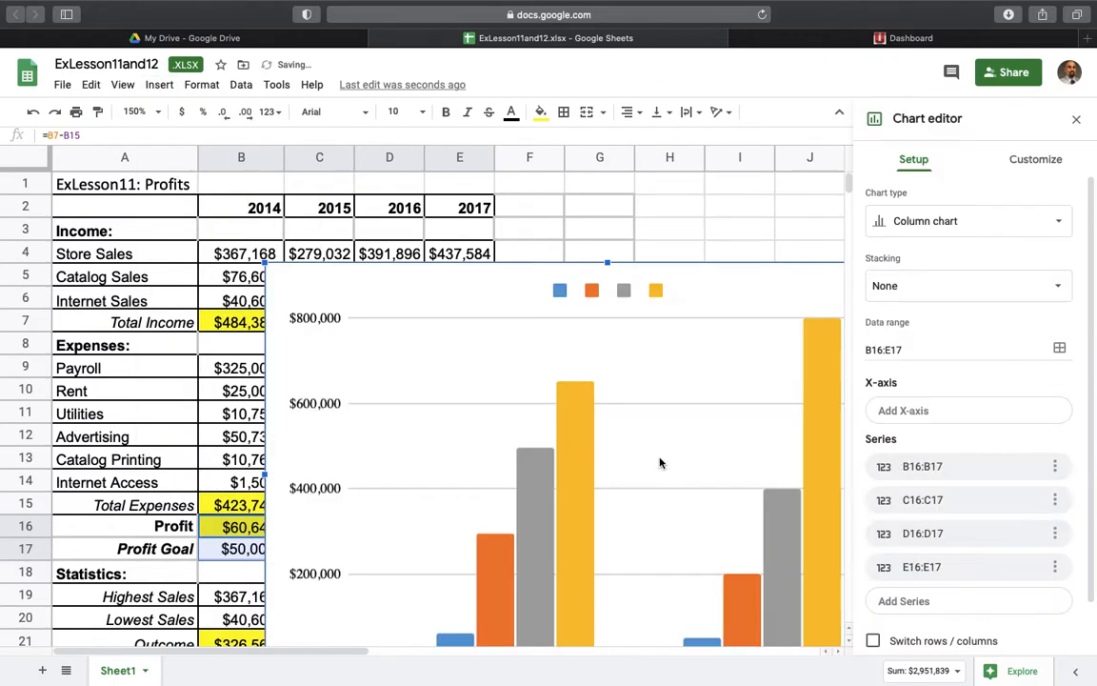
{"action": "scroll", "coordinate": [658, 461], "scroll_direction": "down", "scroll_amount": 1}
{"action": "scroll", "coordinate": [668, 497], "scroll_direction": "down", "scroll_amount": 5}
{"action": "scroll", "coordinate": [668, 497], "scroll_direction": "up", "scroll_amount": 5}
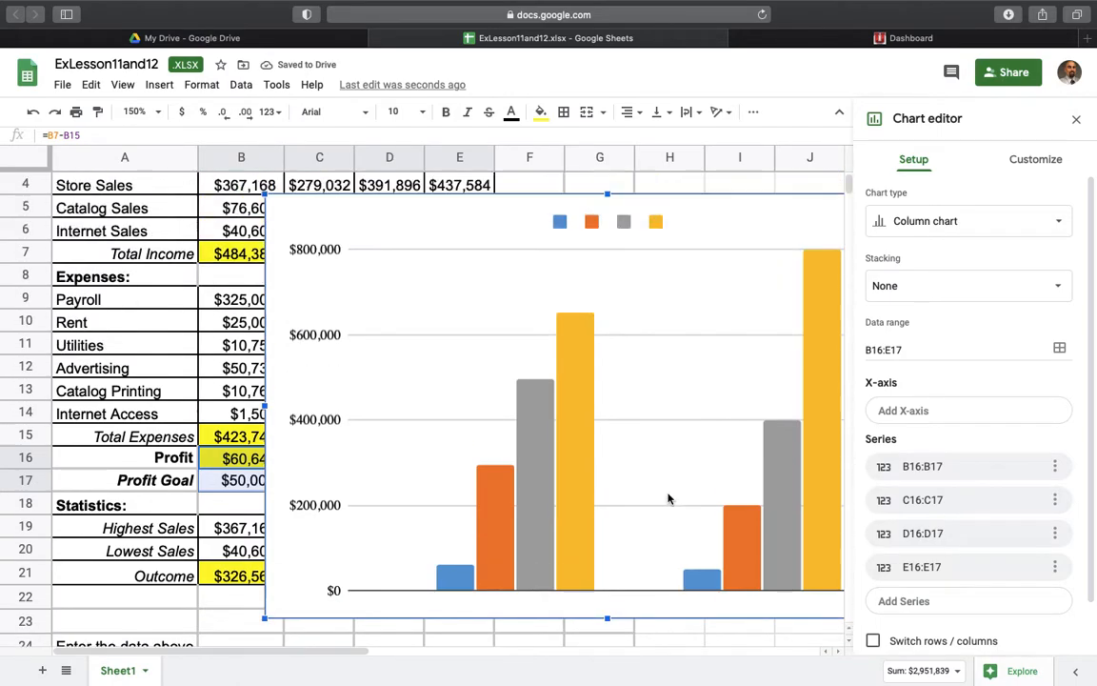
- Change the profit comparison chart to a smooth line chart and delete the chart
{"action": "left_click", "coordinate": [1057, 221]}
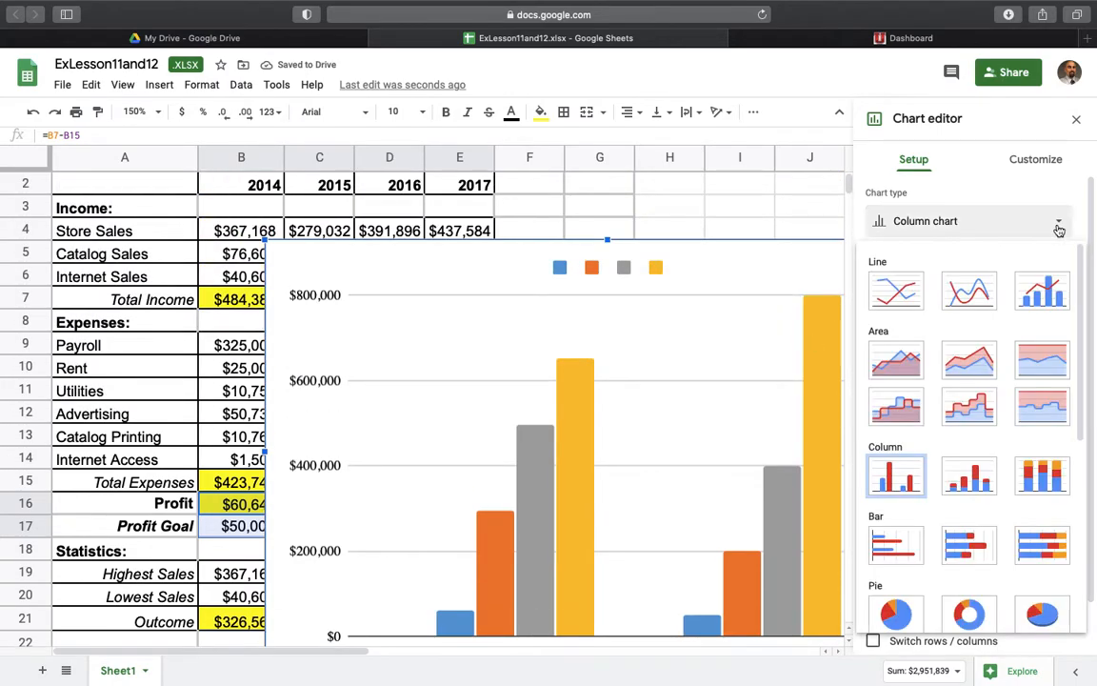
{"action": "left_click", "coordinate": [895, 478]}
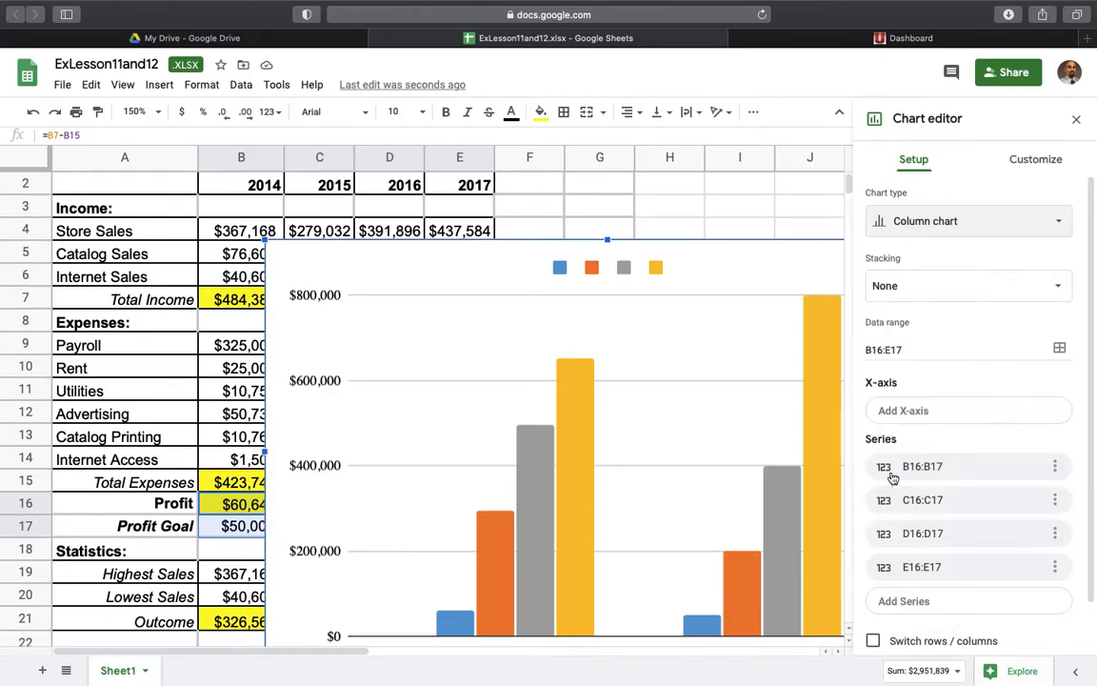
{"action": "left_click", "coordinate": [1056, 221]}
{"action": "left_click", "coordinate": [971, 293]}
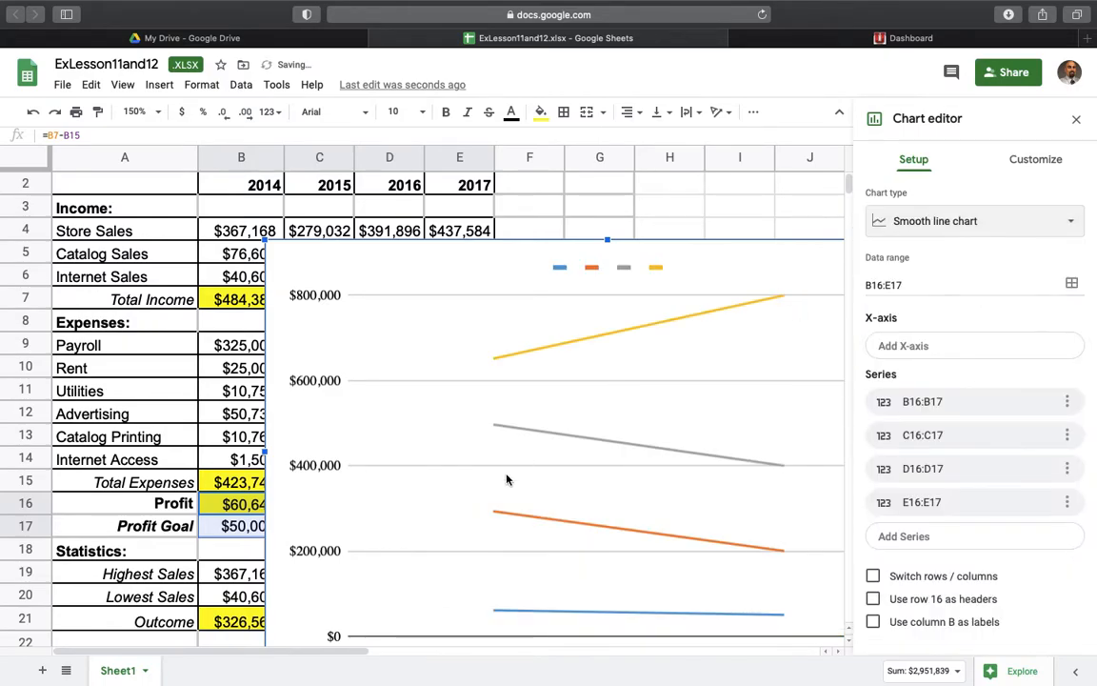
{"action": "scroll", "coordinate": [505, 477], "scroll_direction": "down", "scroll_amount": 3}
{"action": "scroll", "coordinate": [502, 477], "scroll_direction": "up", "scroll_amount": 3}
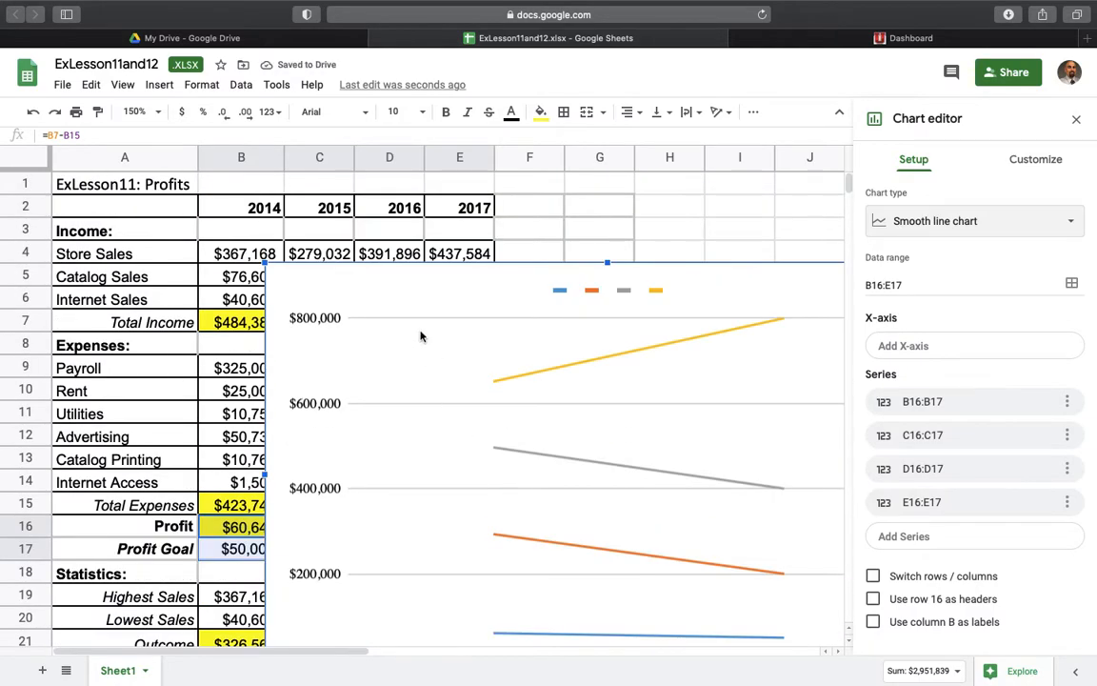
{"action": "key", "text": "Delete"}
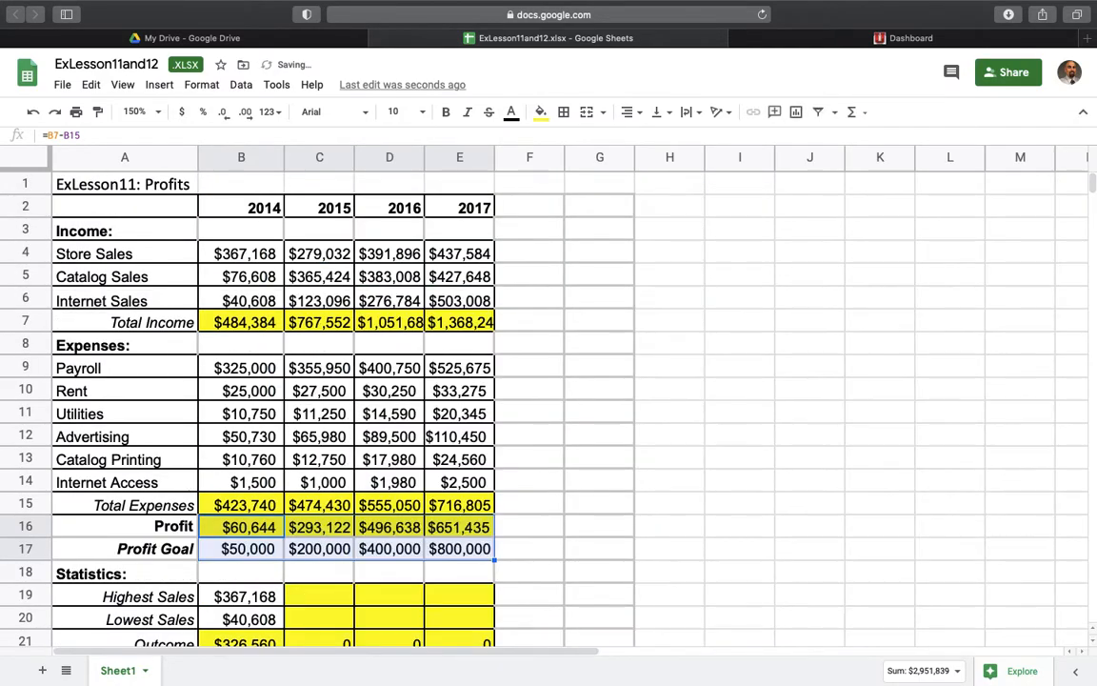
- Fill the Income heading row A3:E3 with a red background
{"action": "scroll", "coordinate": [441, 437], "scroll_direction": "down", "scroll_amount": 3}
{"action": "left_click", "coordinate": [471, 490]}
{"action": "scroll", "coordinate": [470, 498], "scroll_direction": "down", "scroll_amount": 3}
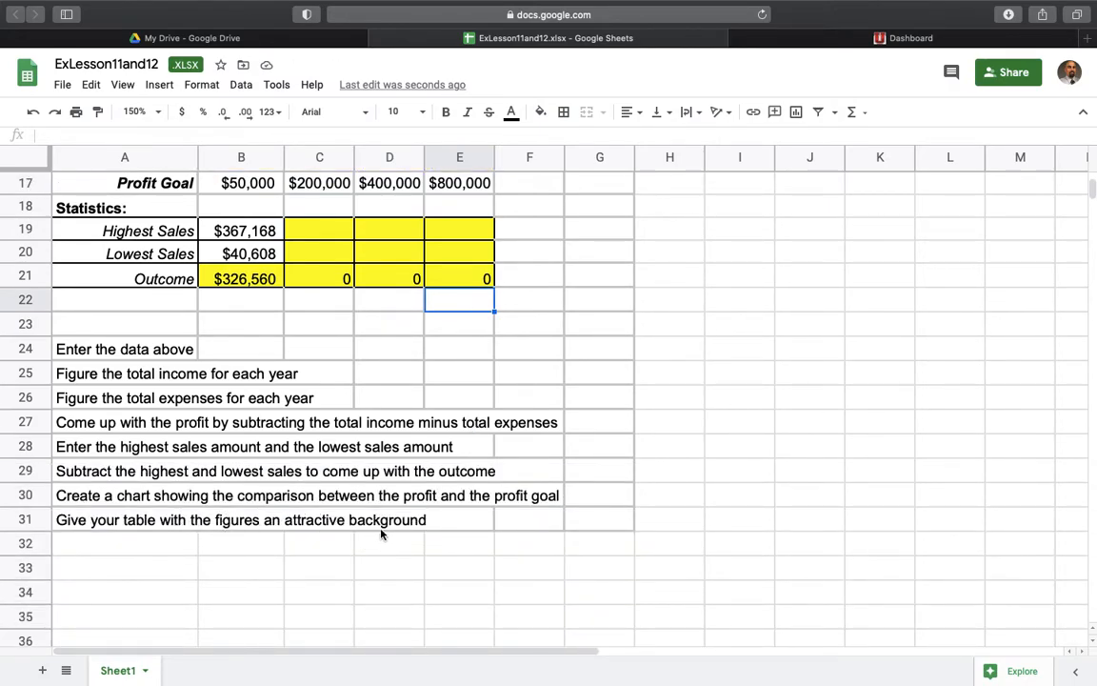
{"action": "scroll", "coordinate": [381, 533], "scroll_direction": "up", "scroll_amount": 6}
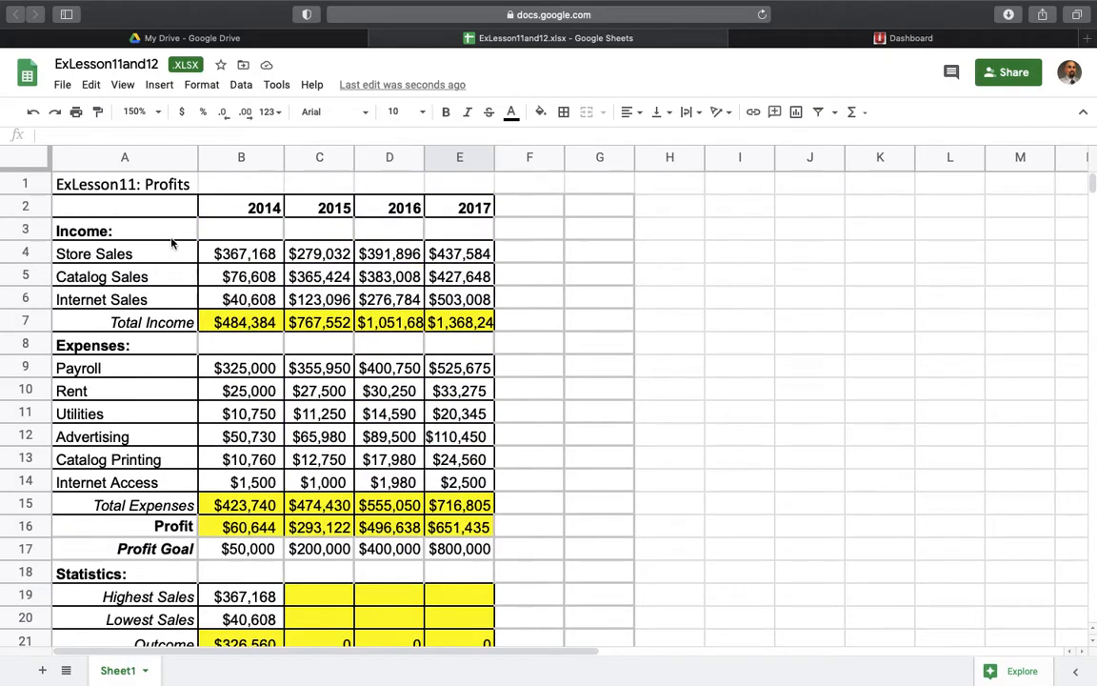
{"action": "left_click", "coordinate": [109, 234]}
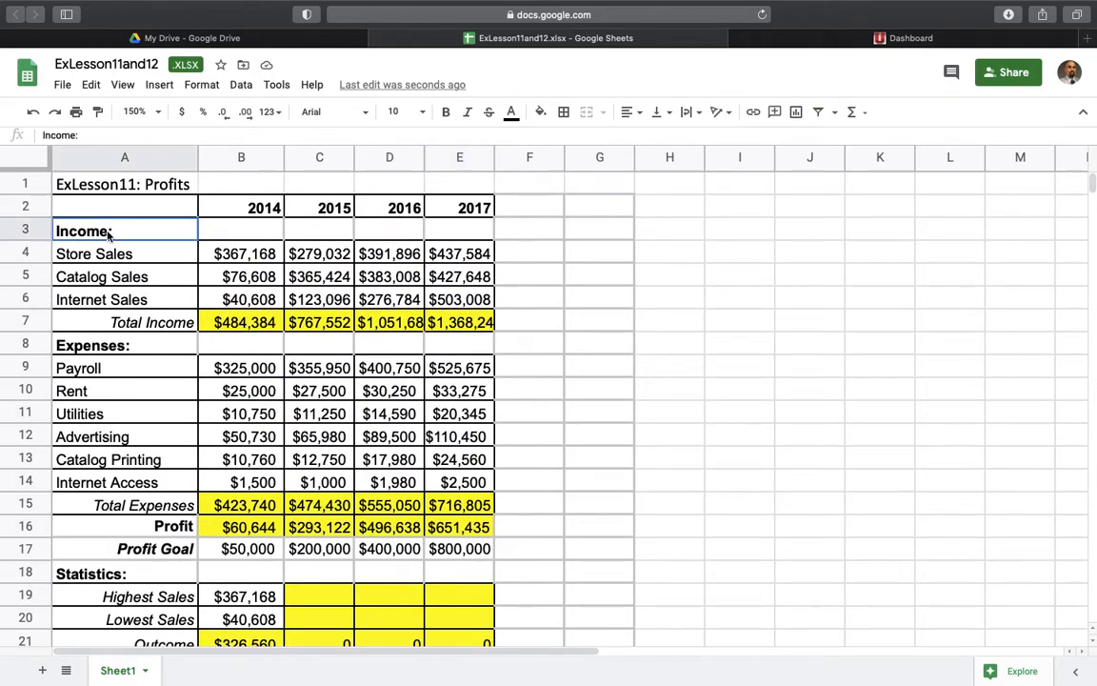
{"action": "left_click_drag", "start_coordinate": [109, 234], "coordinate": [428, 233]}
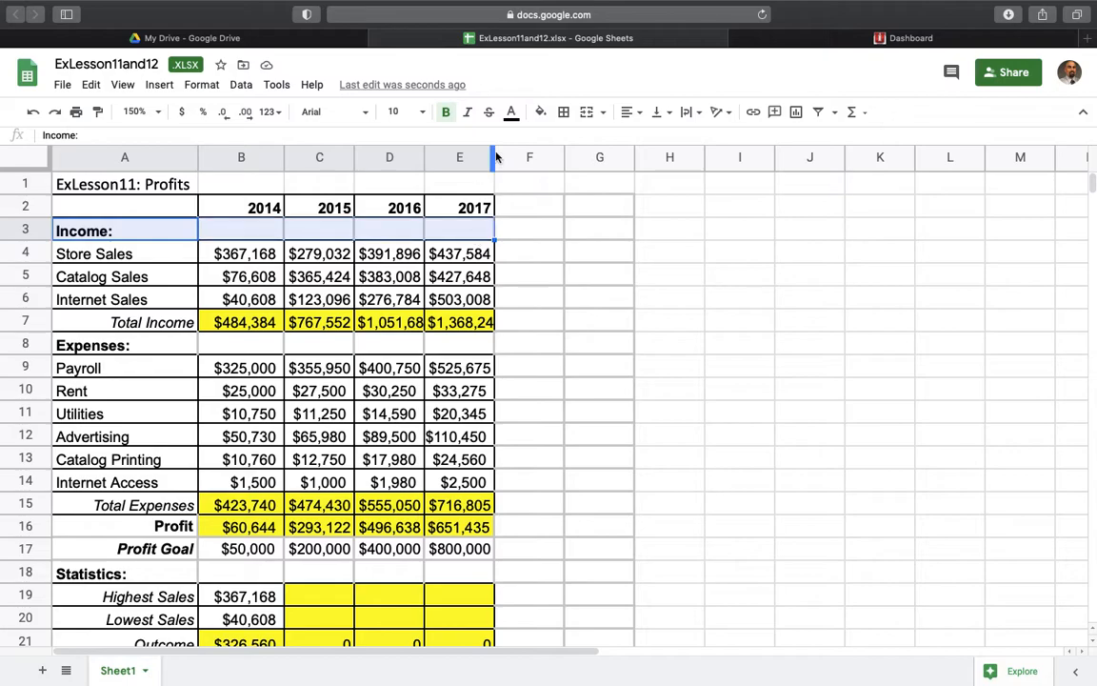
{"action": "left_click", "coordinate": [511, 111]}
{"action": "left_click", "coordinate": [540, 111]}
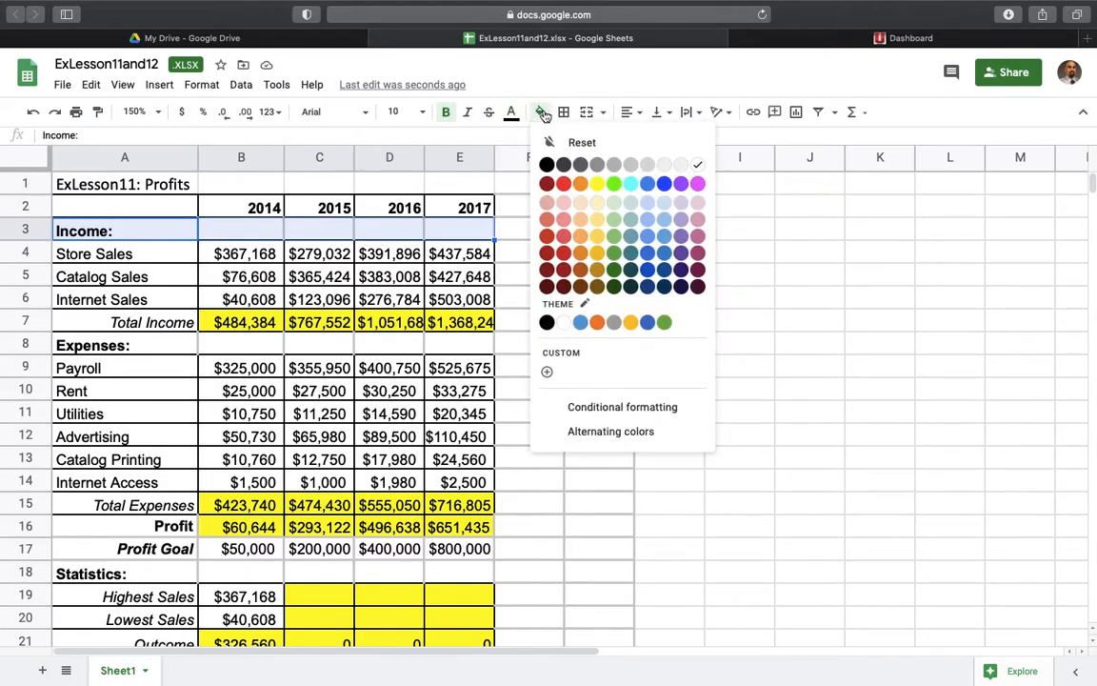
{"action": "left_click", "coordinate": [564, 184]}
{"action": "left_click", "coordinate": [423, 305]}
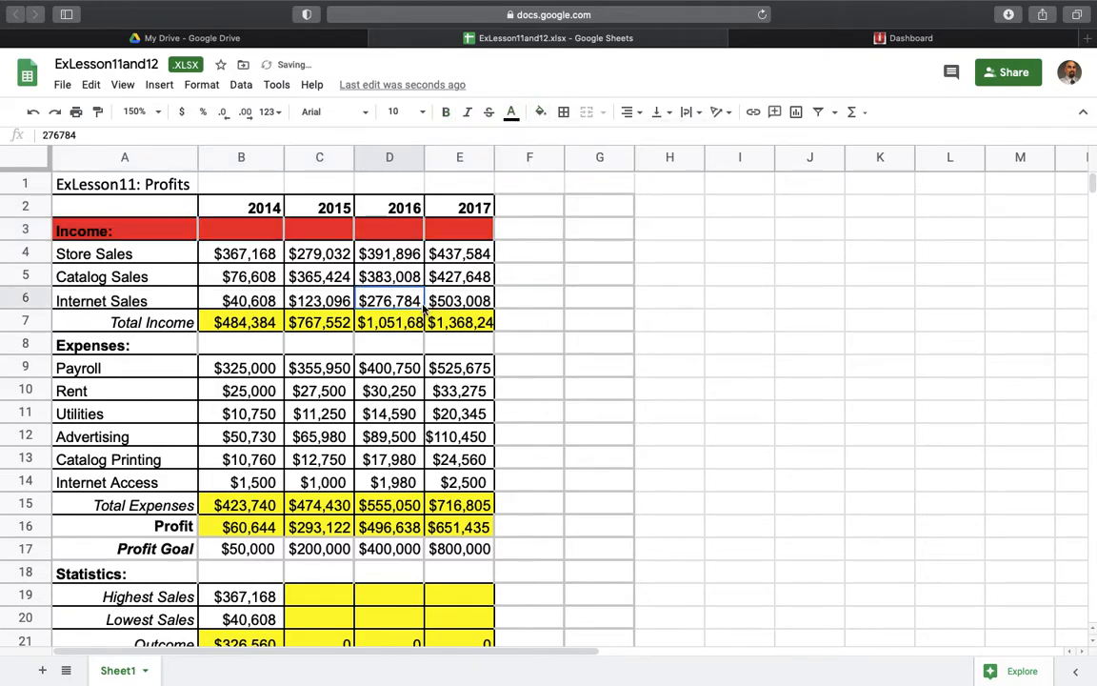
- Go to the ExLesson12 Stocks table and examine the Original Value and Shares Purchased cells for Campbell's Soup
{"action": "scroll", "coordinate": [340, 458], "scroll_direction": "down", "scroll_amount": 15}
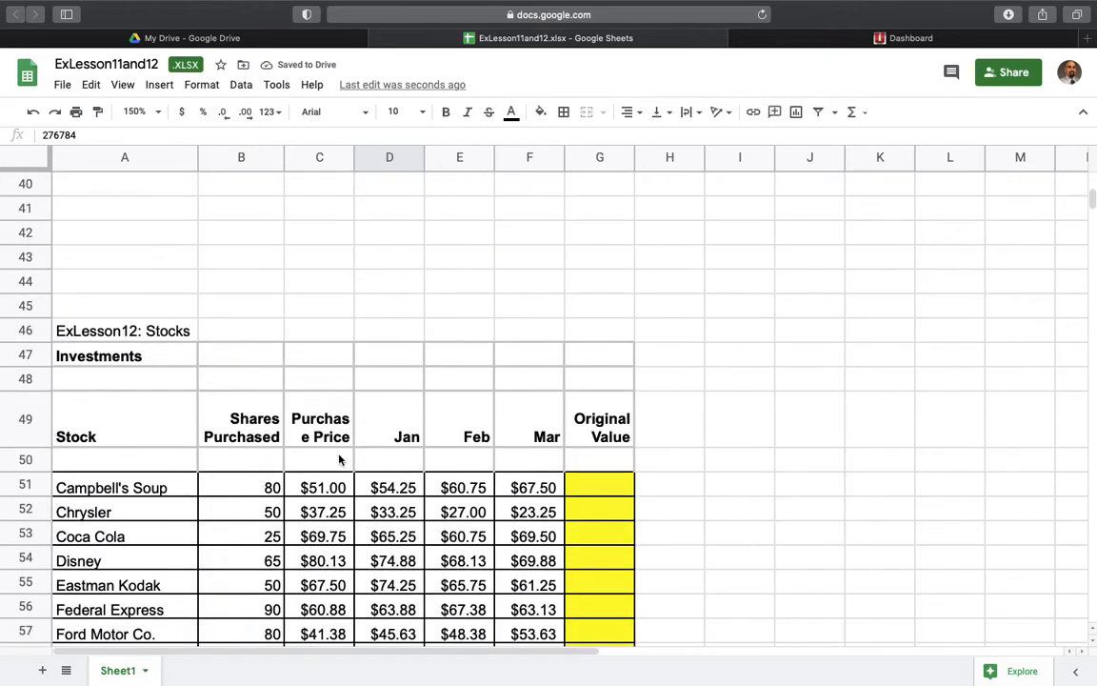
{"action": "scroll", "coordinate": [340, 458], "scroll_direction": "down", "scroll_amount": 3}
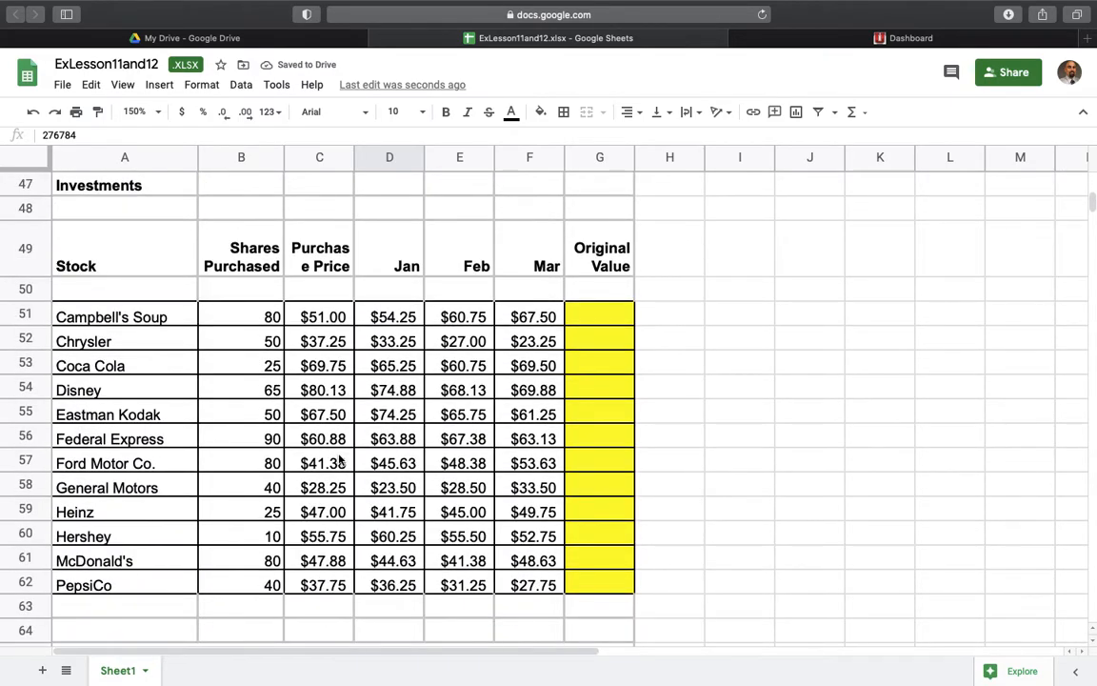
{"action": "left_click", "coordinate": [590, 316]}
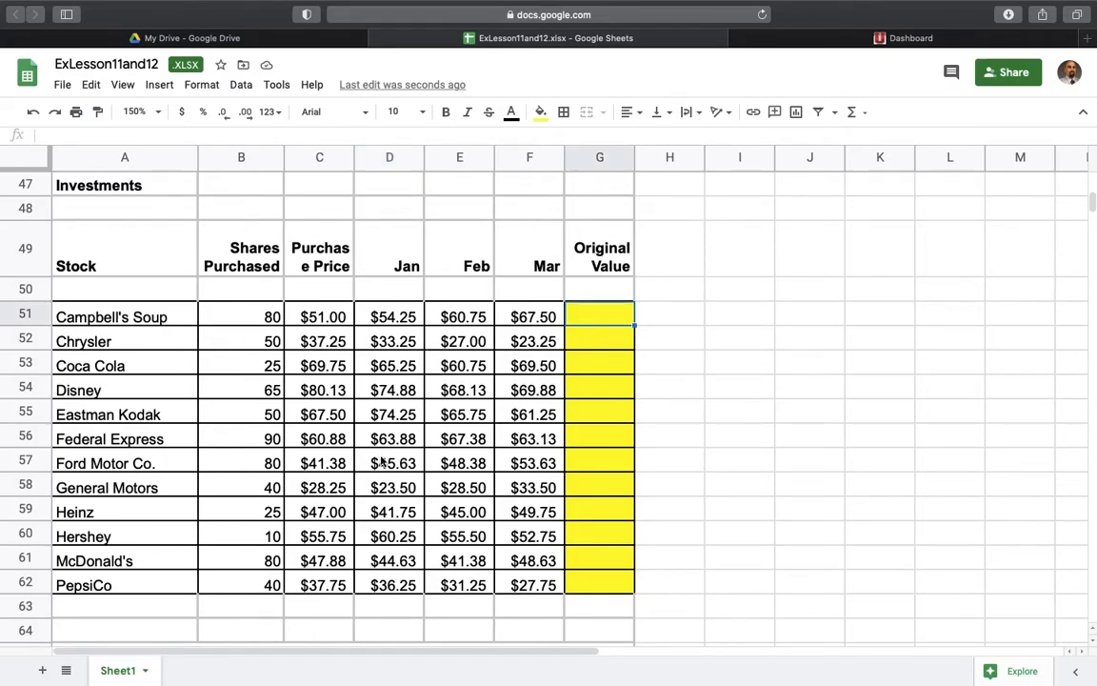
{"action": "left_click", "coordinate": [263, 311]}
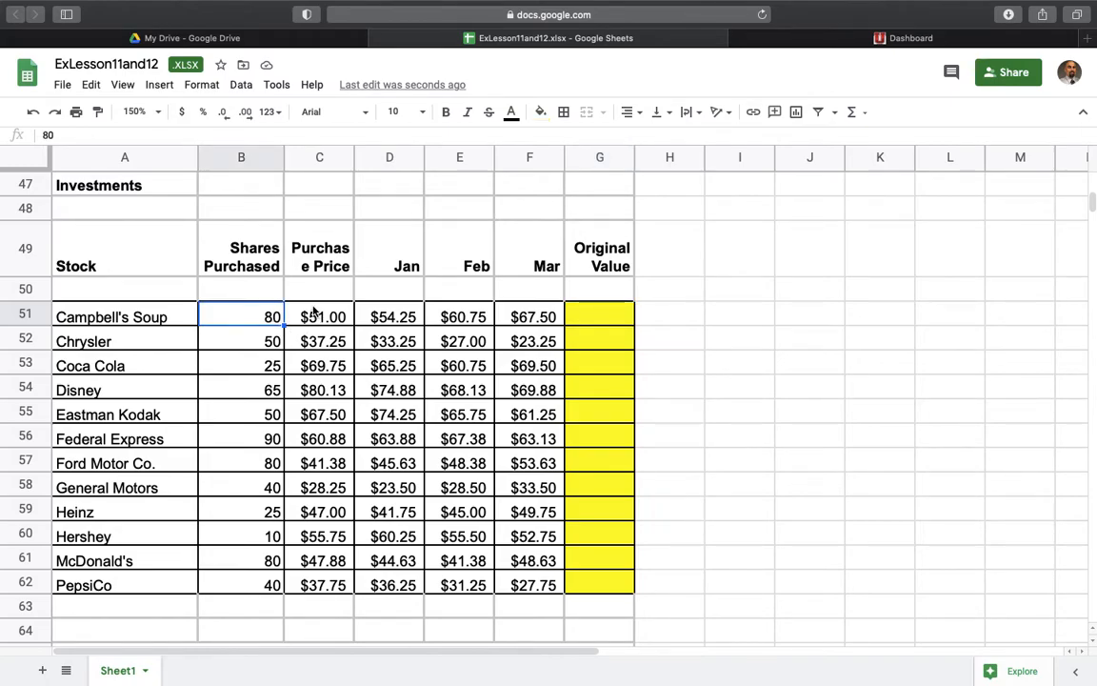
- Select the range C51:G62 and look up the currency options among its number formats
{"action": "left_click_drag", "start_coordinate": [319, 313], "coordinate": [612, 588]}
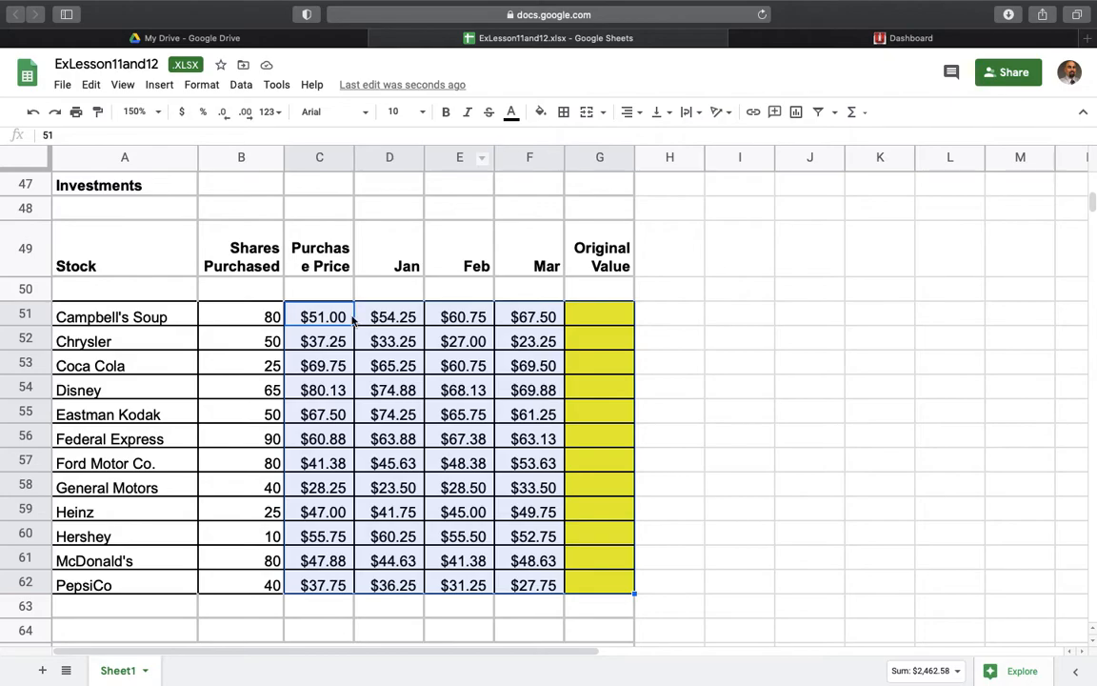
{"action": "left_click", "coordinate": [202, 84]}
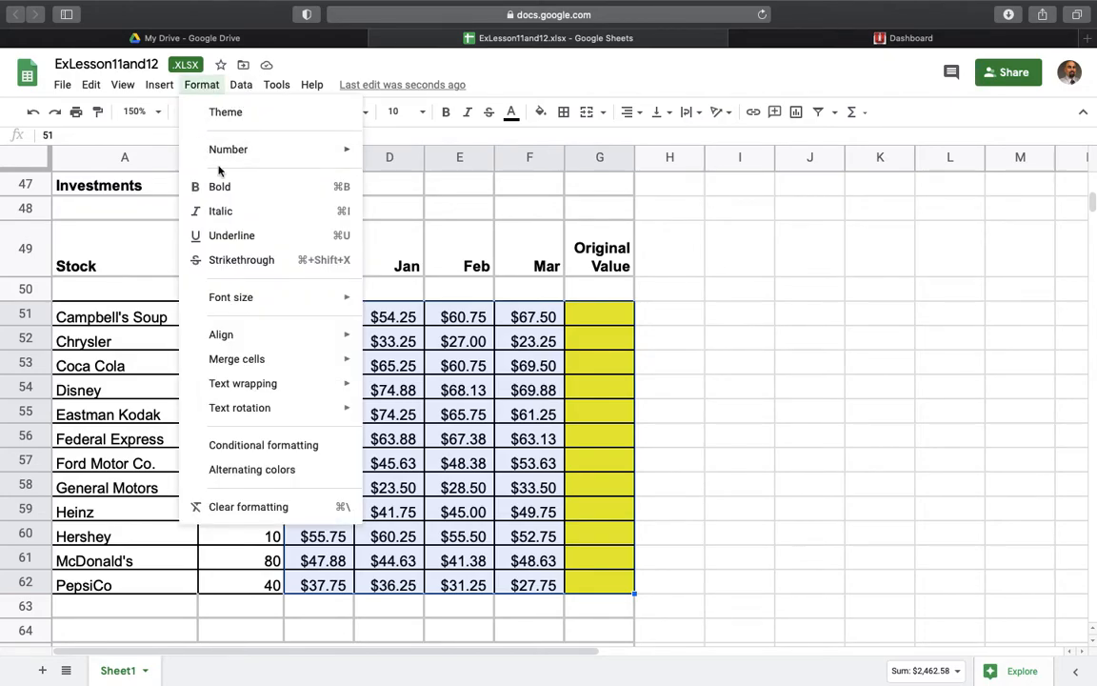
{"action": "mouse_move", "coordinate": [245, 152]}
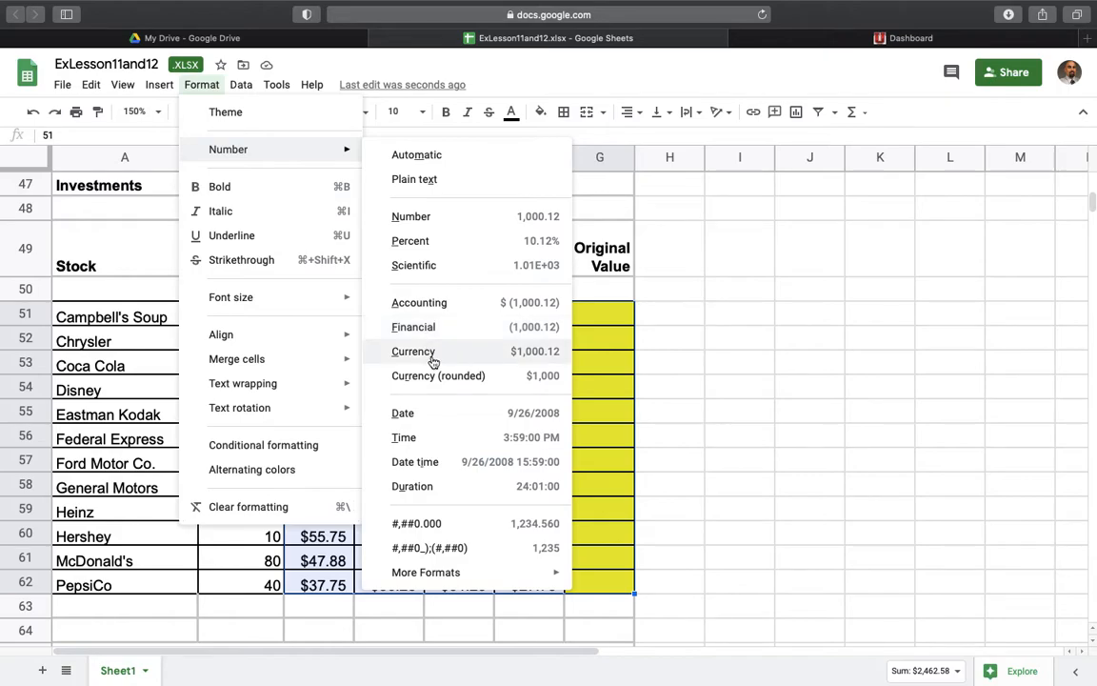
{"action": "left_click", "coordinate": [680, 335]}
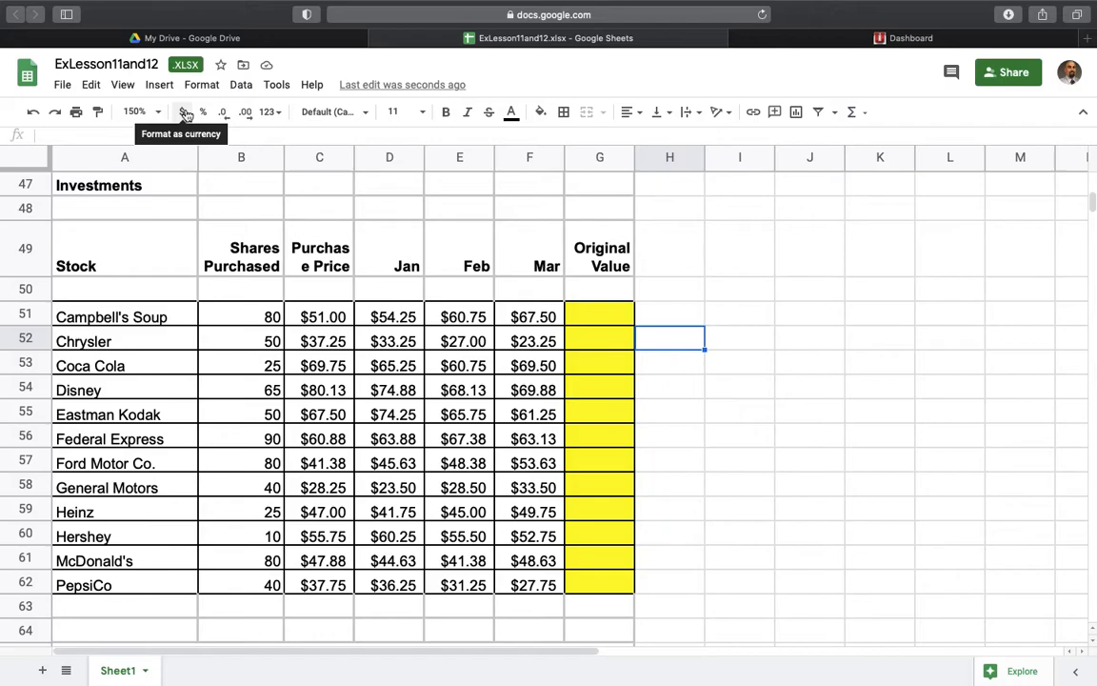
- Widen column C slightly so the Purchase Price heading fits without breaking a word
{"action": "left_click", "coordinate": [597, 298]}
{"action": "left_click", "coordinate": [595, 319]}
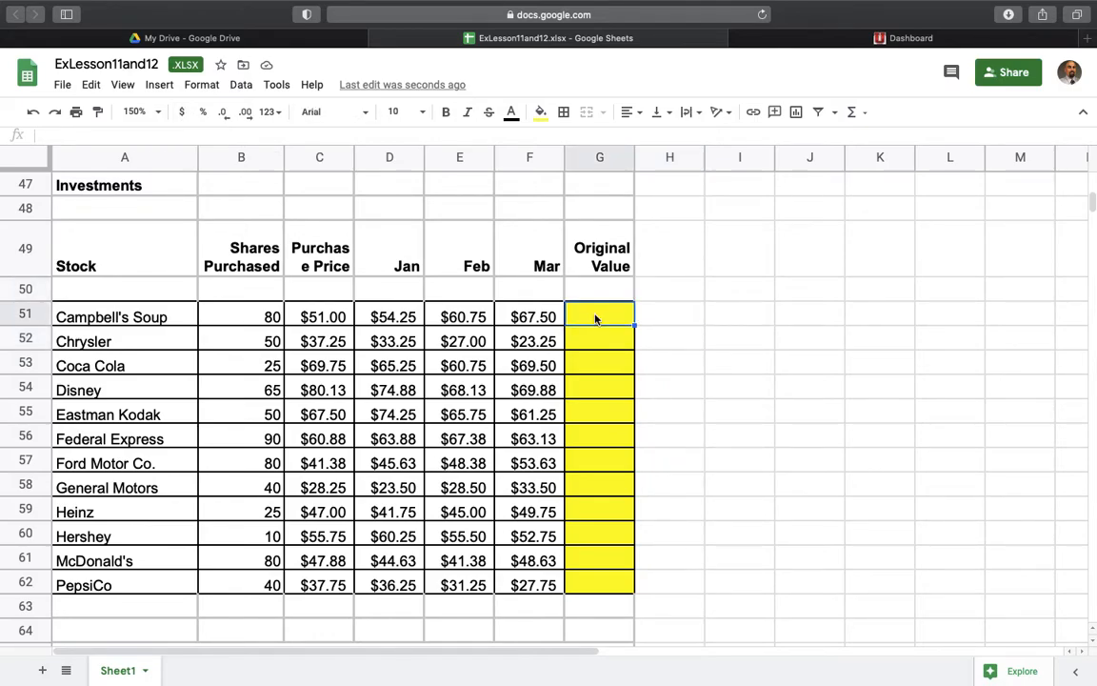
{"action": "left_click_drag", "start_coordinate": [355, 158], "coordinate": [370, 158]}
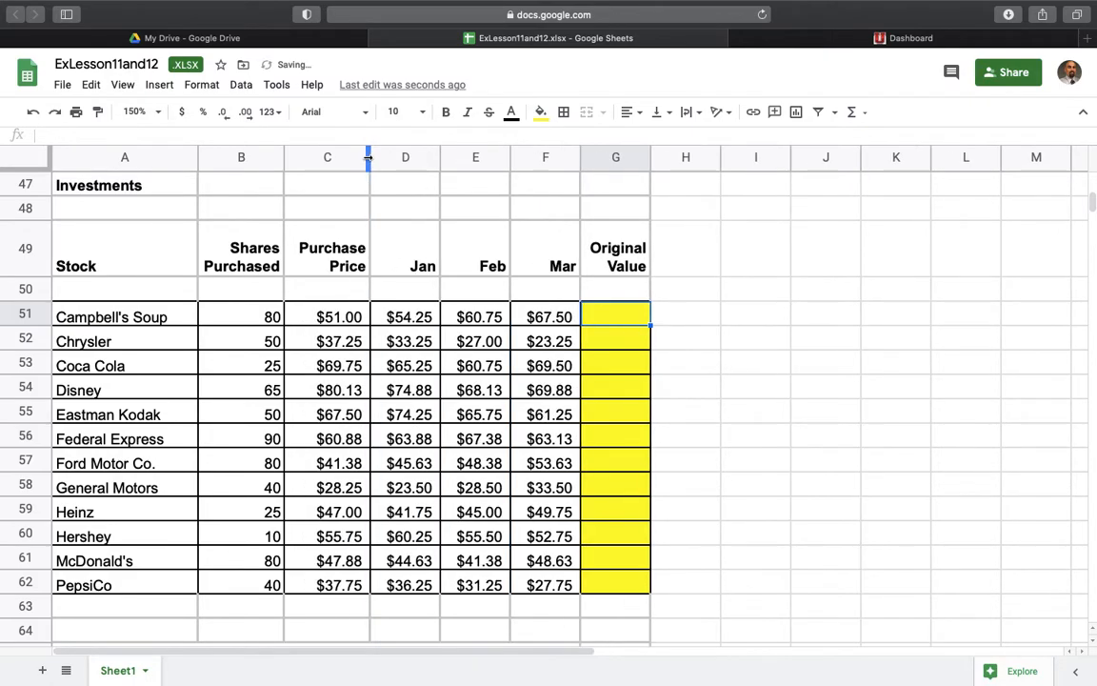
- Calculate Campbell's Soup's Original Value in G51 as shares purchased times purchase price with the formula =B51*C51
{"action": "left_click", "coordinate": [266, 320]}
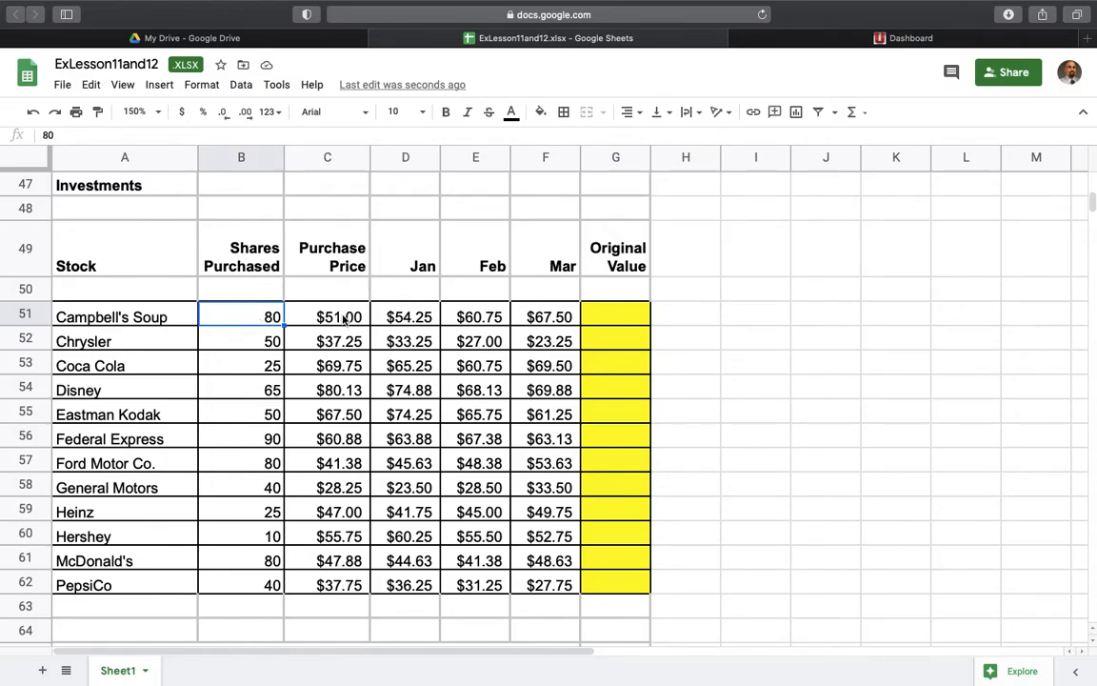
{"action": "left_click", "coordinate": [621, 323]}
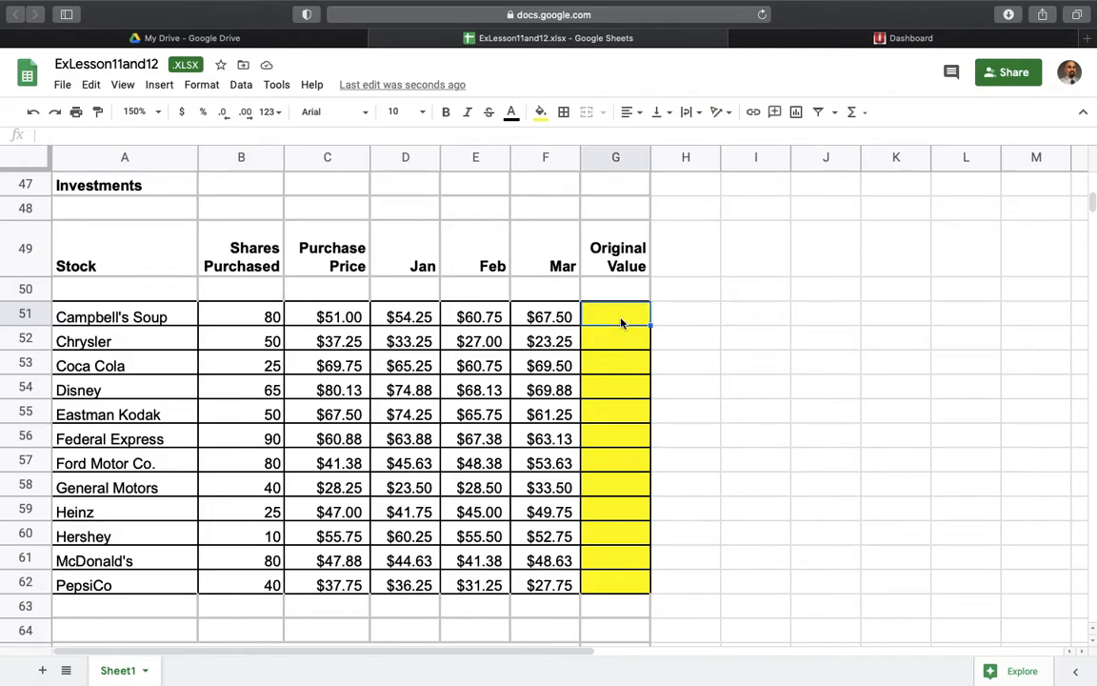
{"action": "type", "text": "="}
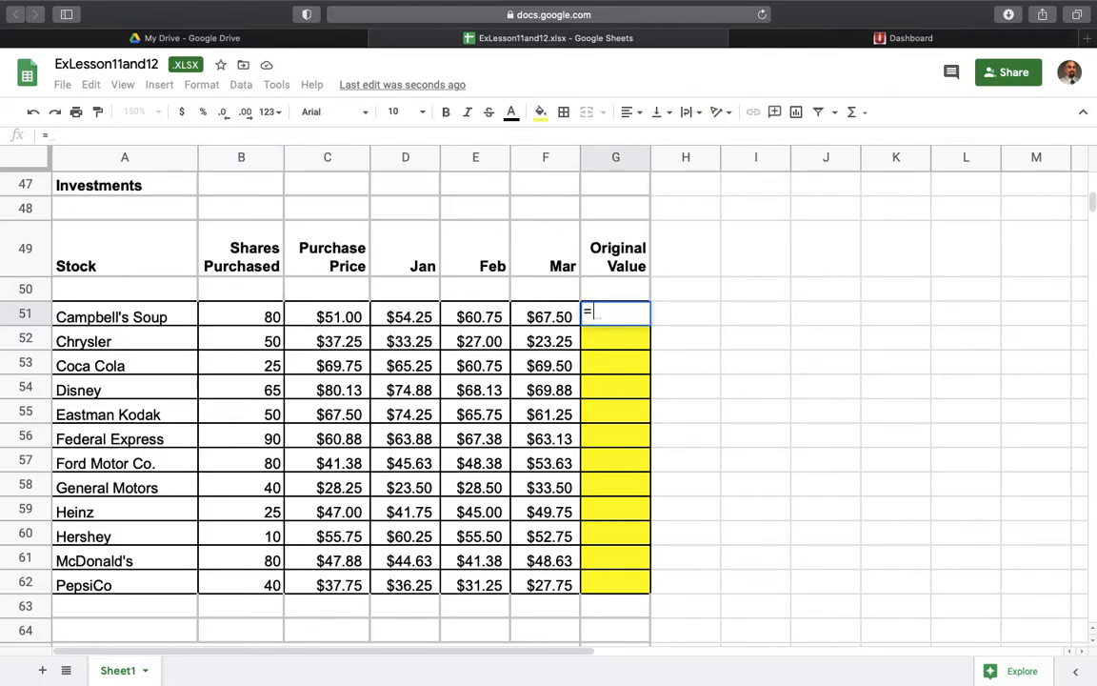
{"action": "left_click", "coordinate": [267, 324]}
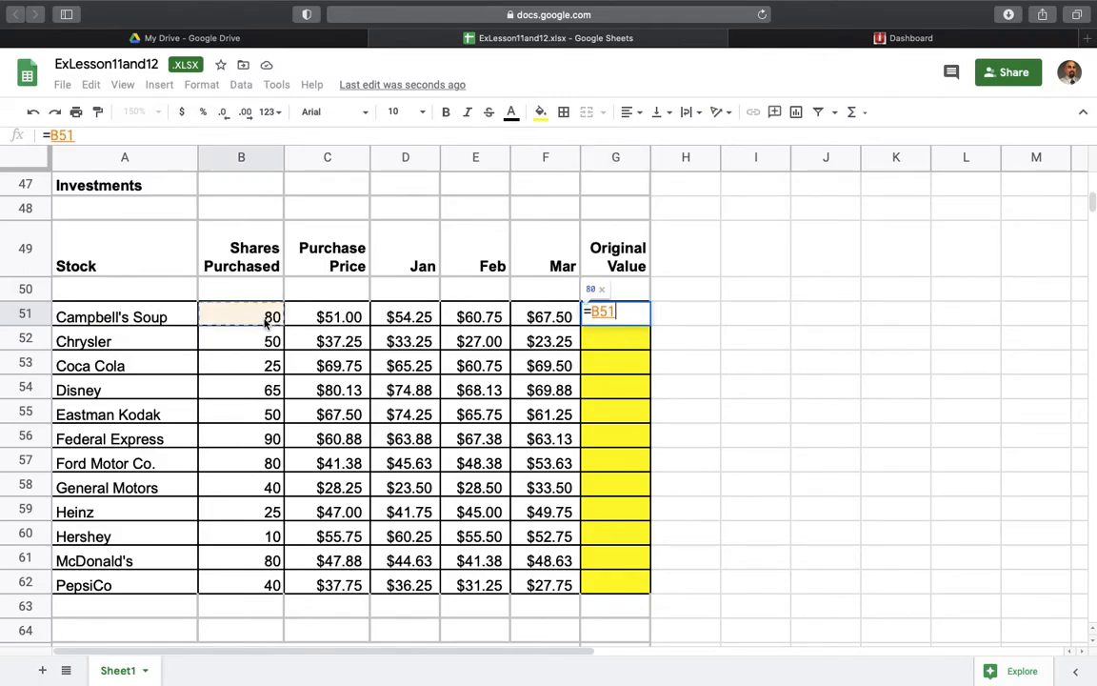
{"action": "type", "text": "*"}
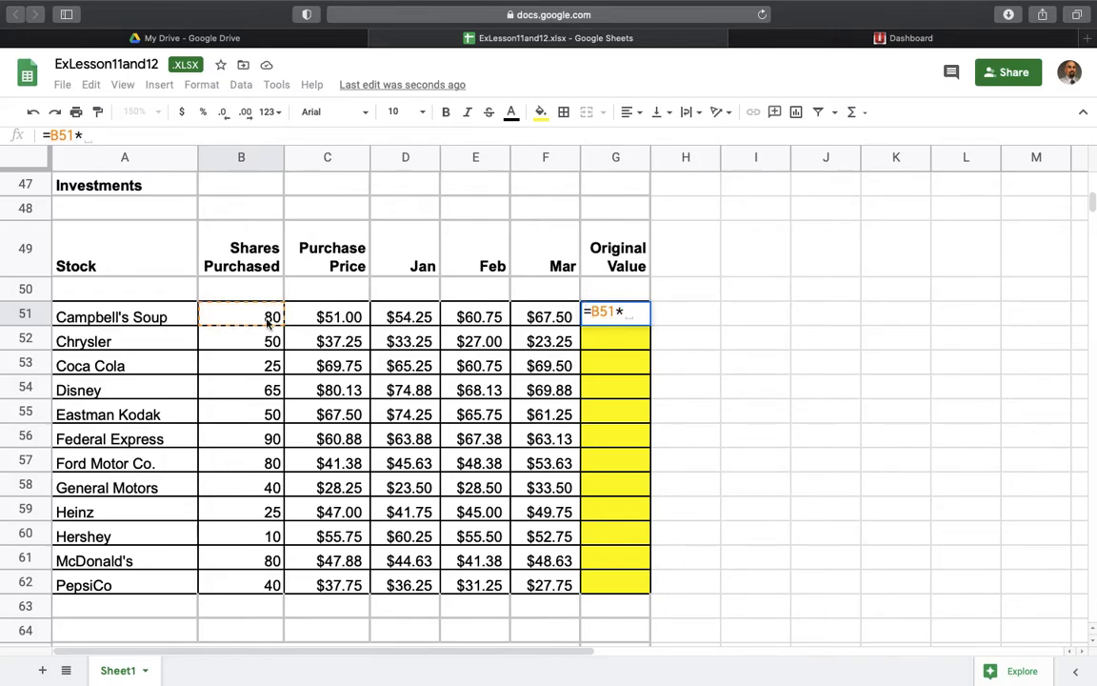
{"action": "left_click", "coordinate": [336, 317]}
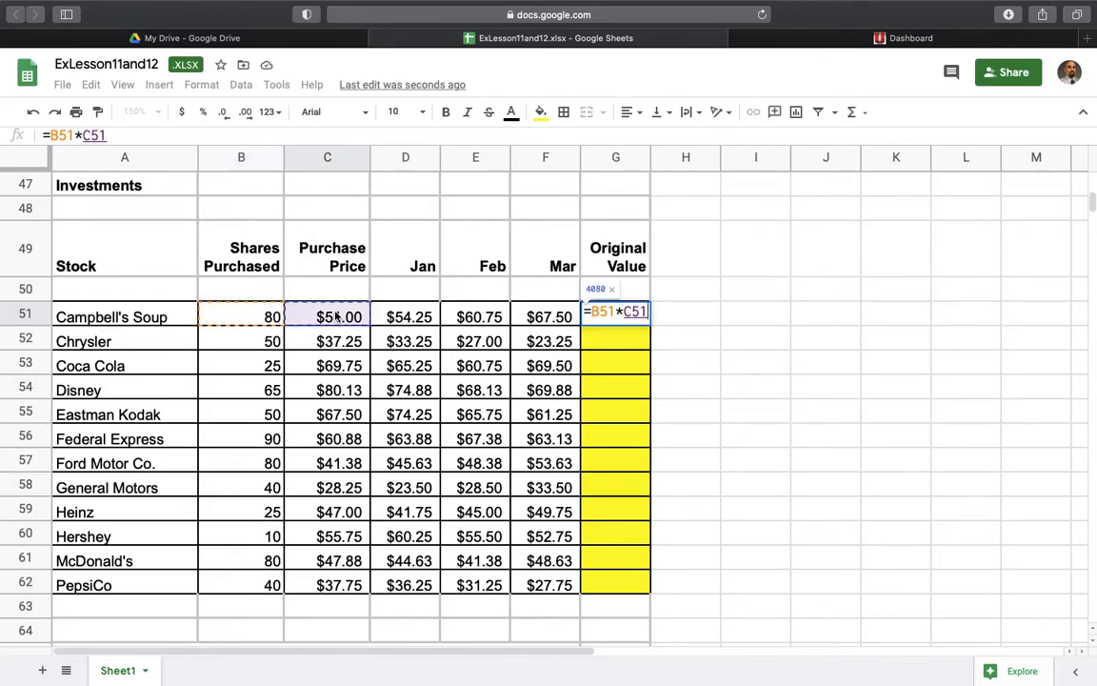
{"action": "key", "text": "Return"}
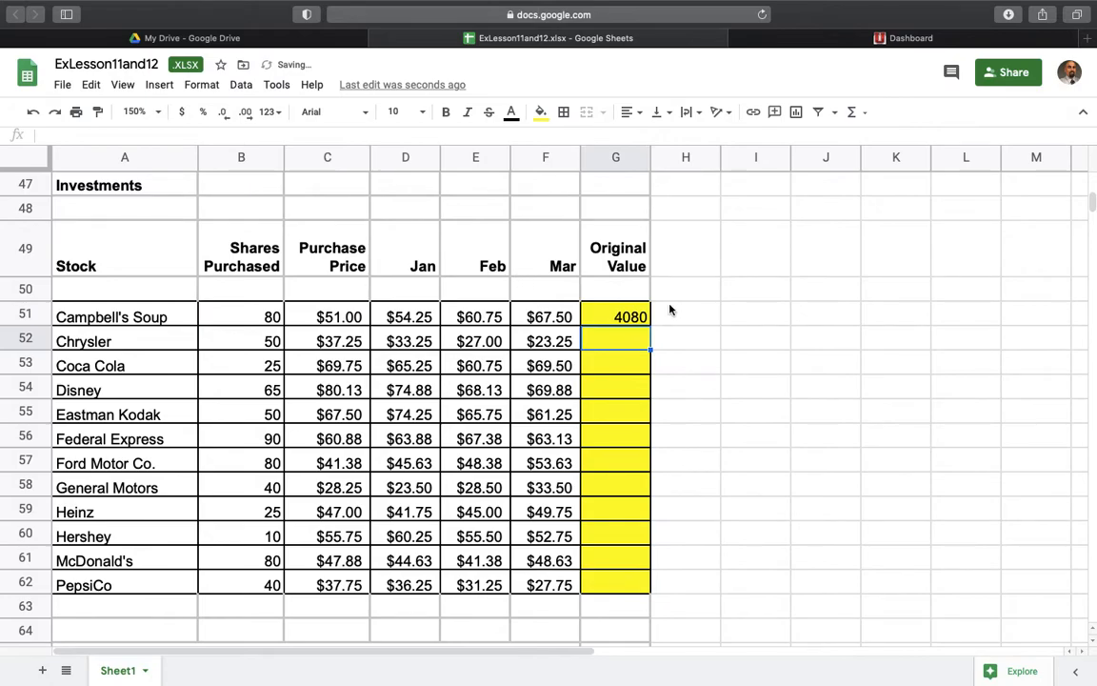
- Format the Original Value cells G51:G62 as currency
{"action": "left_click", "coordinate": [621, 316]}
{"action": "left_click_drag", "start_coordinate": [621, 316], "coordinate": [642, 583]}
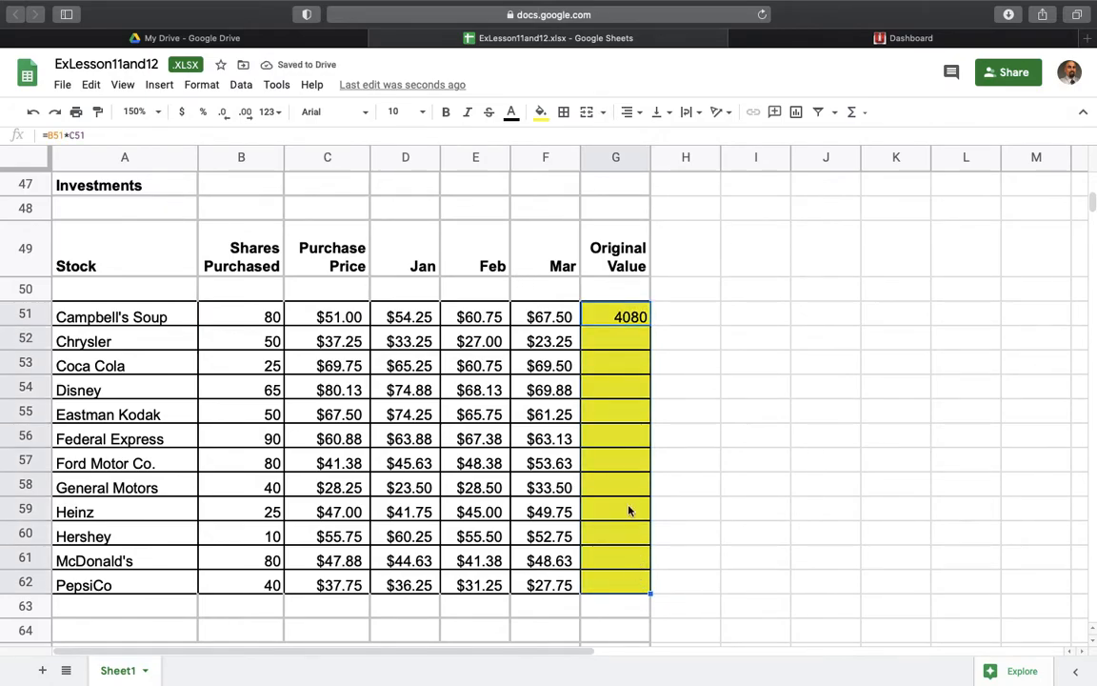
{"action": "left_click", "coordinate": [180, 111]}
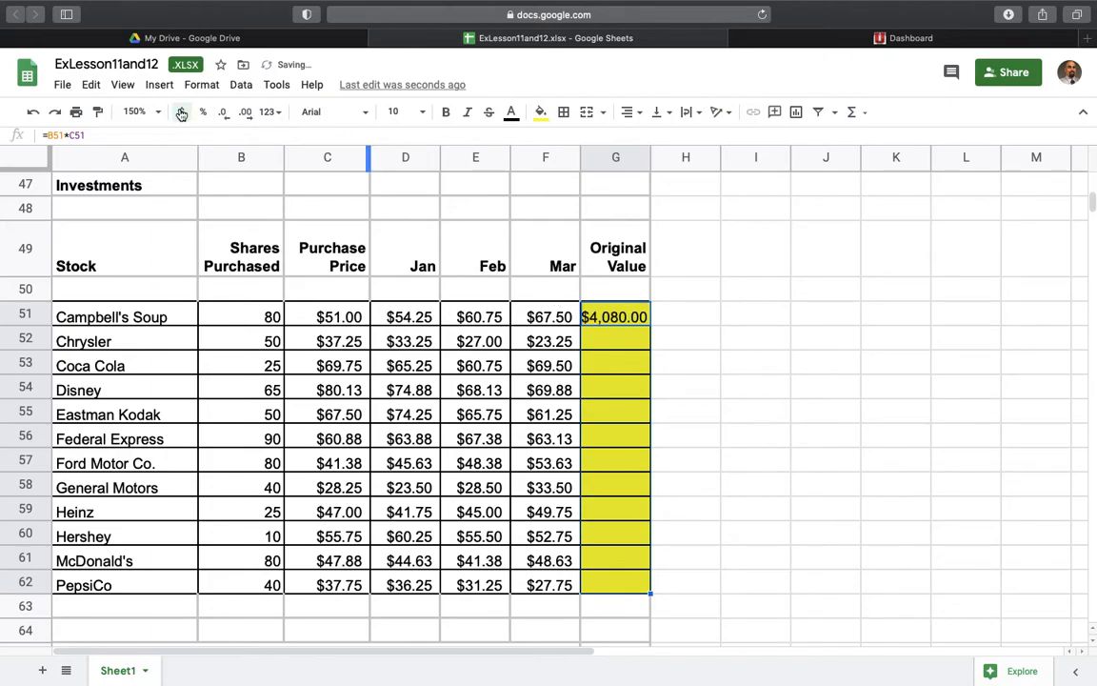
{"action": "left_click", "coordinate": [680, 374]}
- Fill the G51 formula down through PepsiCo in G62 and widen column G to fit the amounts
{"action": "left_click", "coordinate": [642, 314]}
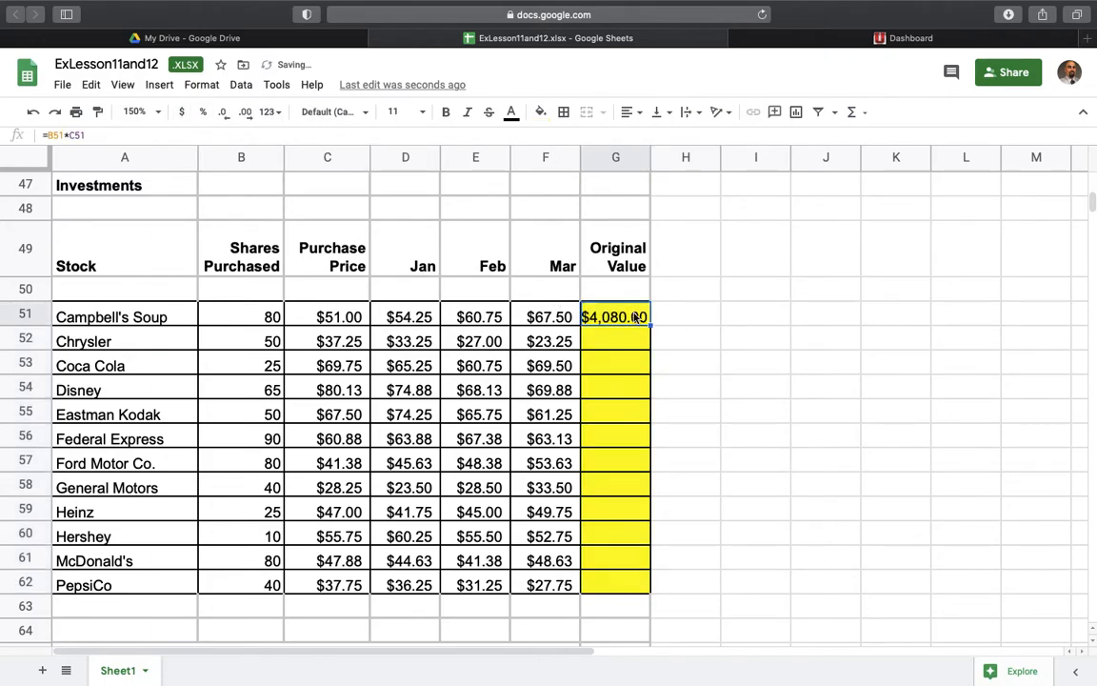
{"action": "left_click_drag", "start_coordinate": [650, 333], "coordinate": [637, 582]}
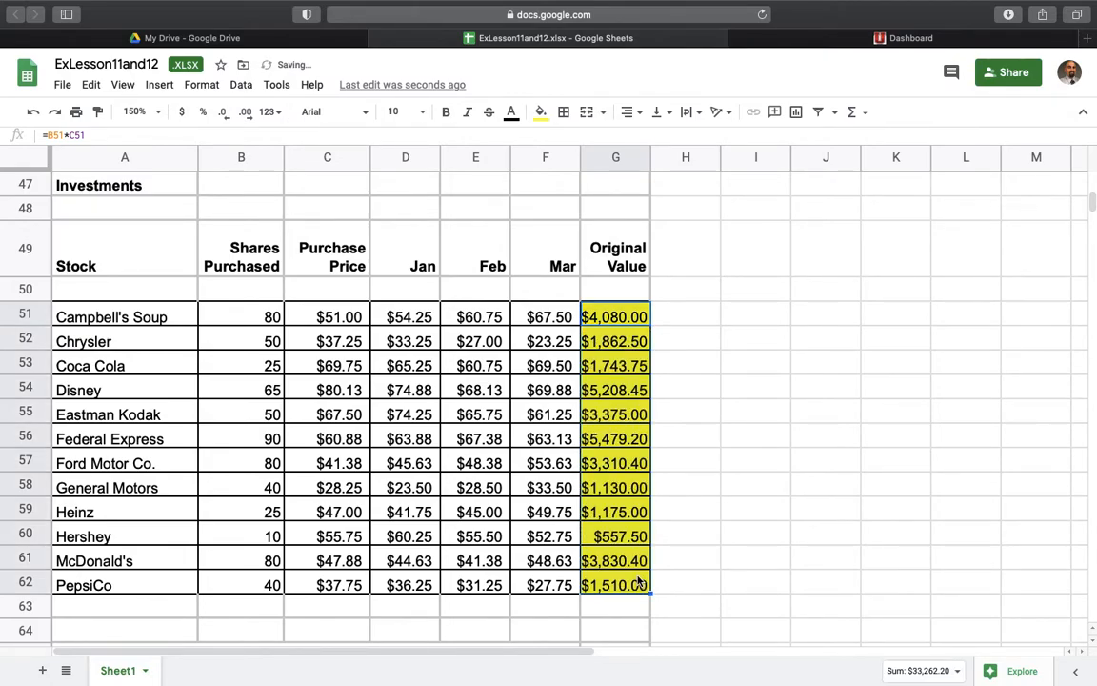
{"action": "left_click", "coordinate": [649, 158]}
{"action": "left_click_drag", "start_coordinate": [649, 159], "coordinate": [671, 162]}
{"action": "left_click", "coordinate": [621, 321]}
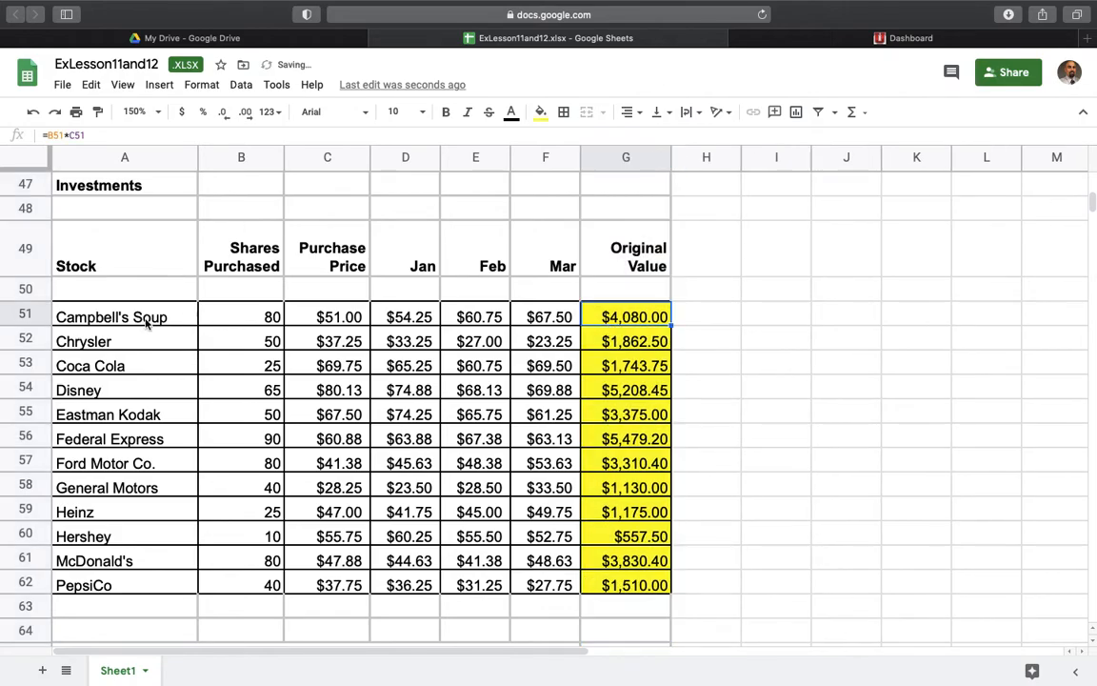
- Examine the stock names in A51:A62 and read the task instructions below the Stocks table
{"action": "left_click_drag", "start_coordinate": [111, 321], "coordinate": [112, 585]}
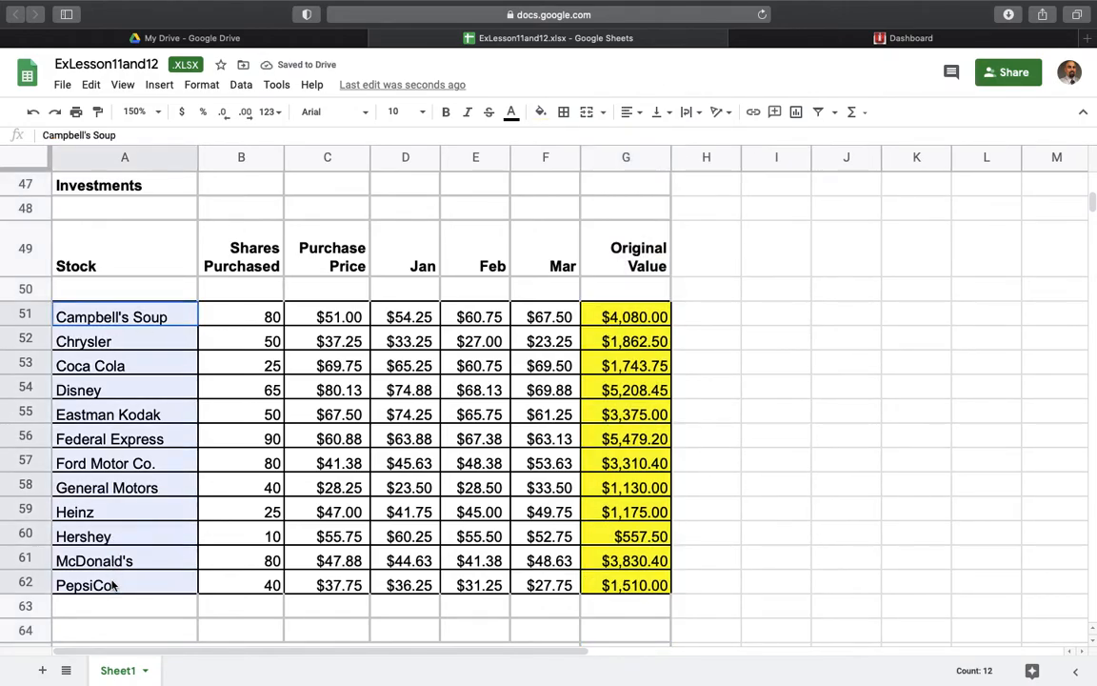
{"action": "left_click", "coordinate": [936, 519]}
{"action": "scroll", "coordinate": [938, 524], "scroll_direction": "down", "scroll_amount": 1}
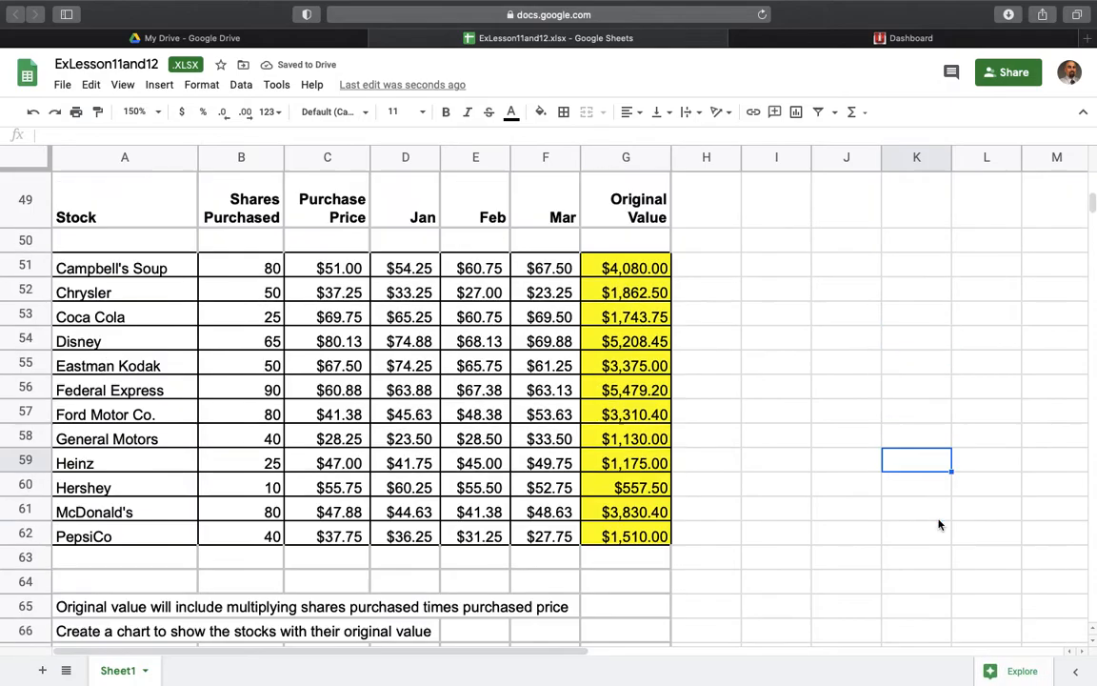
{"action": "scroll", "coordinate": [938, 524], "scroll_direction": "up", "scroll_amount": 15}
{"action": "scroll", "coordinate": [938, 524], "scroll_direction": "down", "scroll_amount": 10}
{"action": "scroll", "coordinate": [938, 523], "scroll_direction": "right", "scroll_amount": 2}
{"action": "scroll", "coordinate": [938, 524], "scroll_direction": "down", "scroll_amount": 9}
{"action": "scroll", "coordinate": [938, 524], "scroll_direction": "up", "scroll_amount": 2}
{"action": "scroll", "coordinate": [937, 523], "scroll_direction": "left", "scroll_amount": 1}
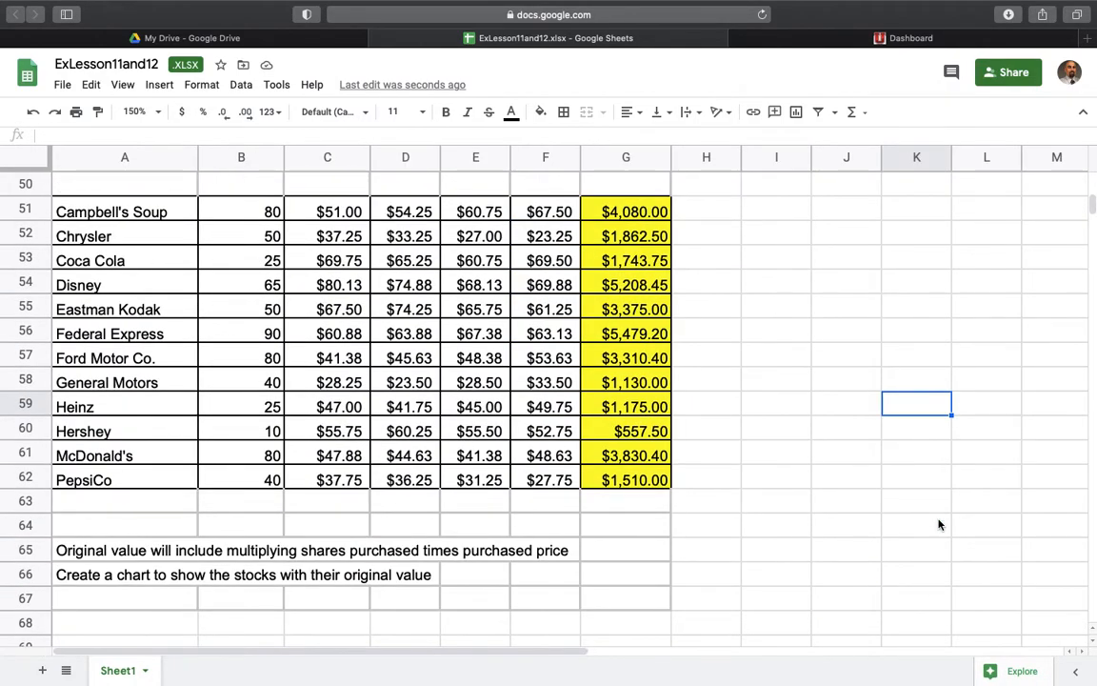